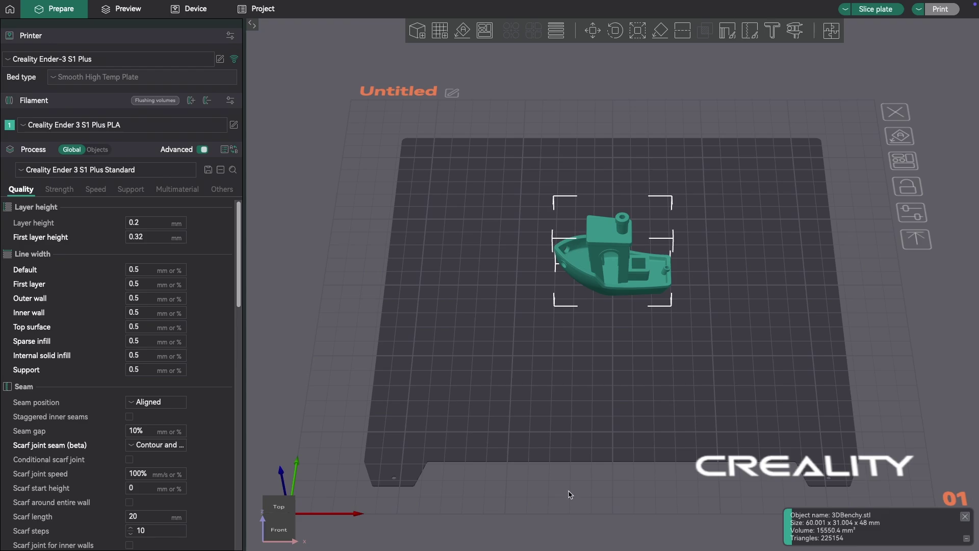
Zoom out to the whole build plate and open the Creality Ender-3 S1 Plus printer settings
scroll(518, 327, down, 2)
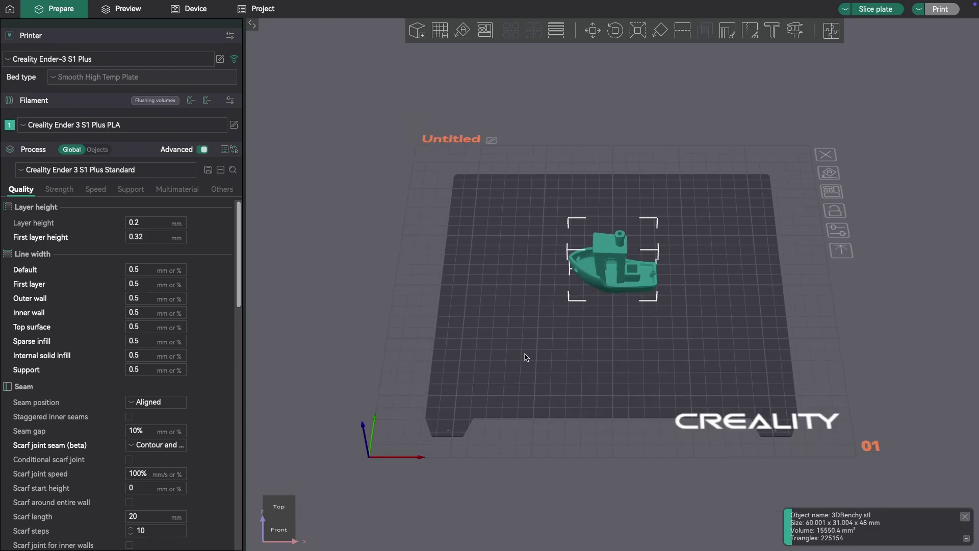
scroll(528, 348, down, 1)
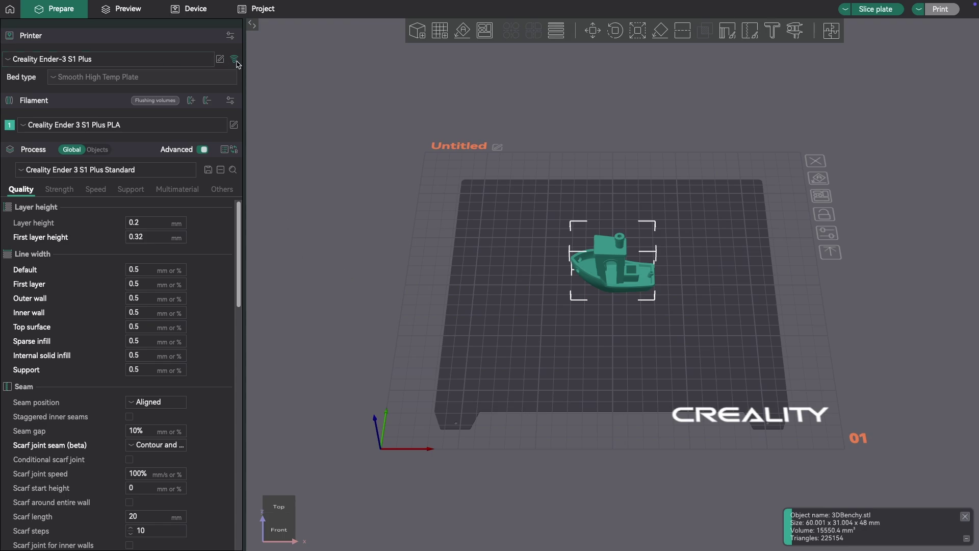
click(220, 60)
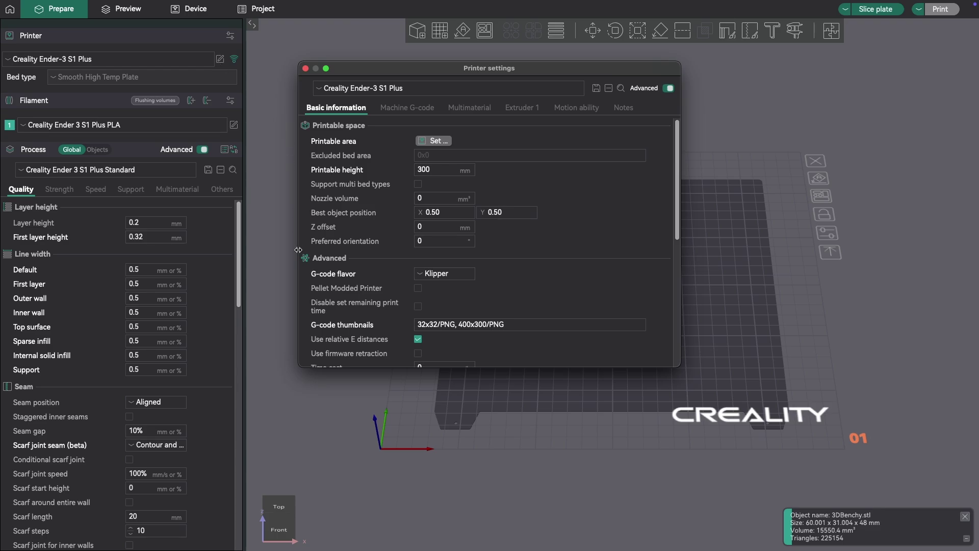
Show the Machine G-code page and scroll through the start G-code
click(395, 109)
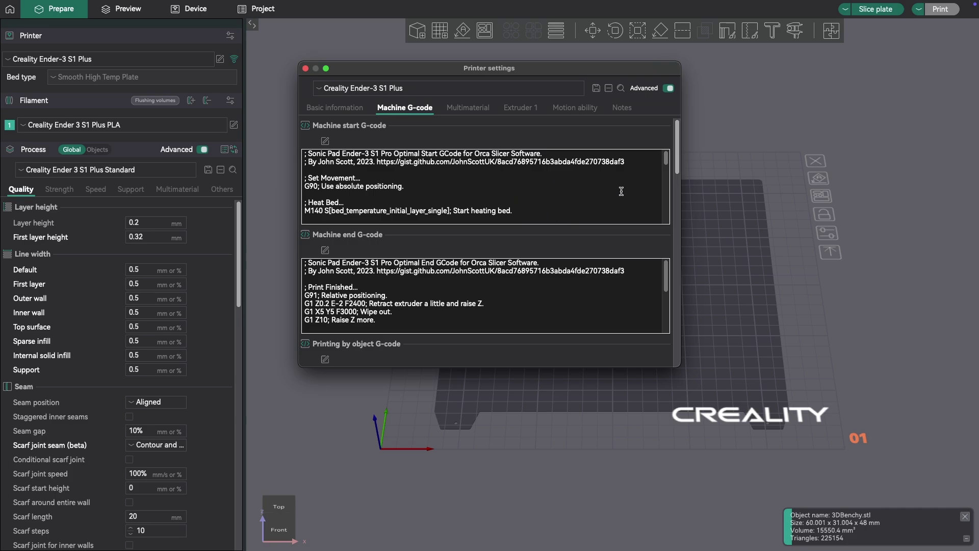
scroll(678, 165, down, 1)
scroll(678, 164, down, 5)
scroll(678, 164, up, 6)
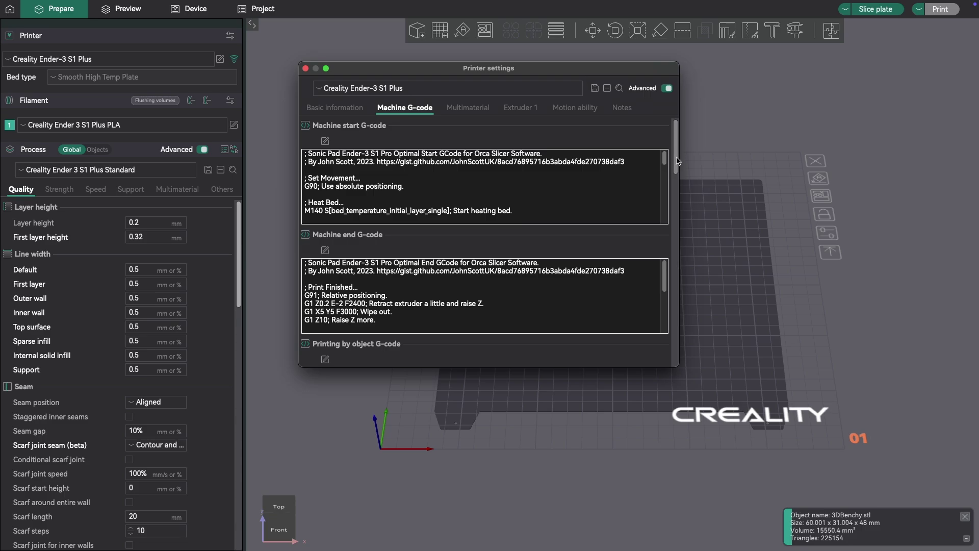
scroll(666, 194, down, 5)
scroll(669, 223, down, 8)
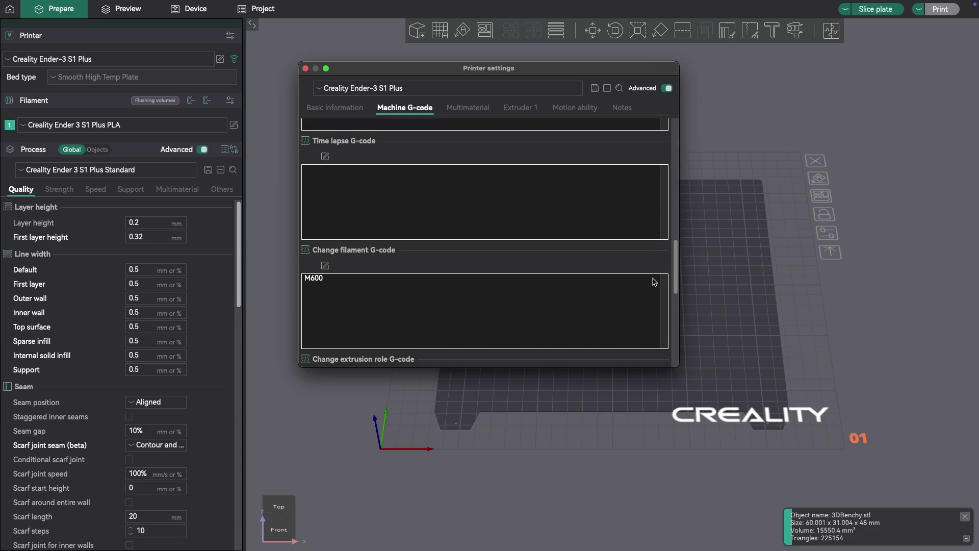
scroll(643, 334, up, 13)
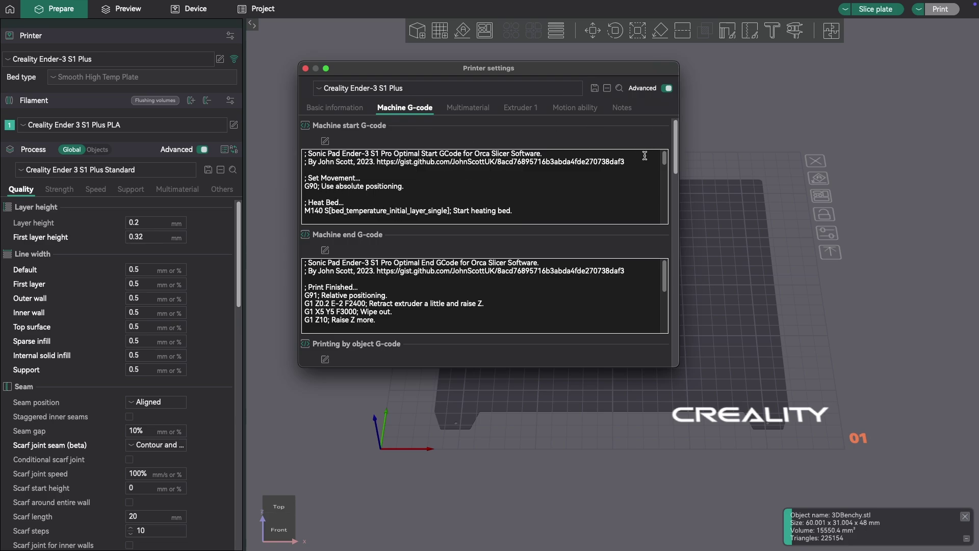
scroll(661, 215, down, 3)
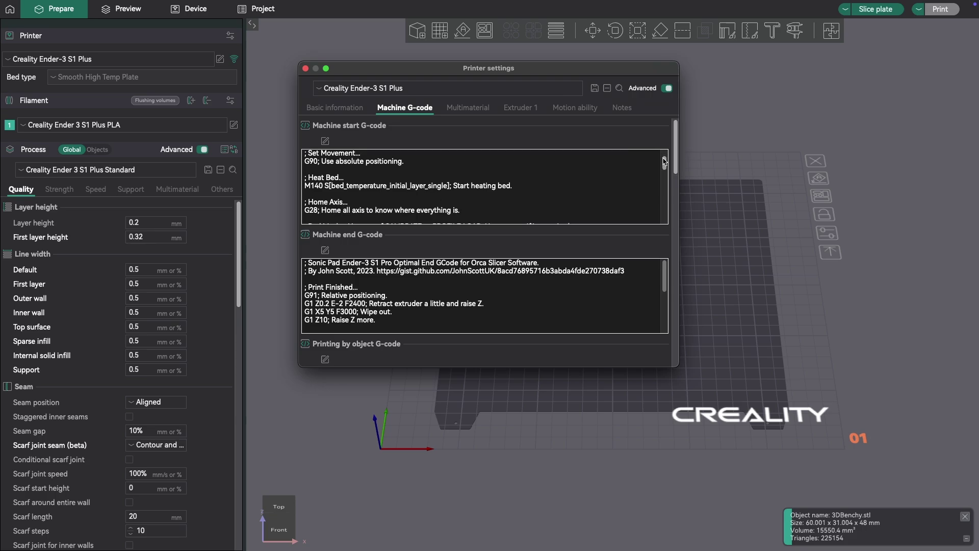
Place the cursor at the '; Purge Nozzle' lines after M109 and move the window aside
drag(660, 224, 660, 234)
click(660, 234)
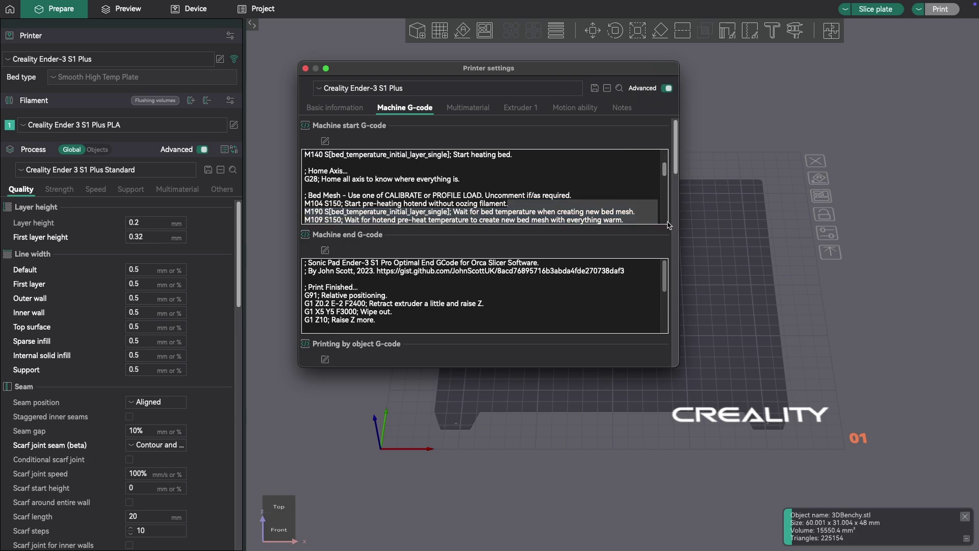
drag(665, 167, 655, 200)
scroll(655, 199, down, 3)
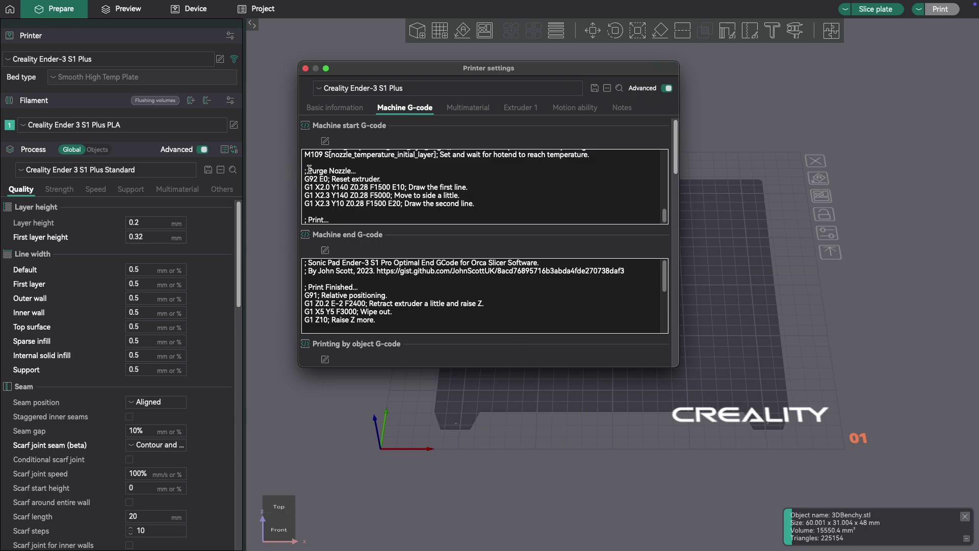
click(310, 170)
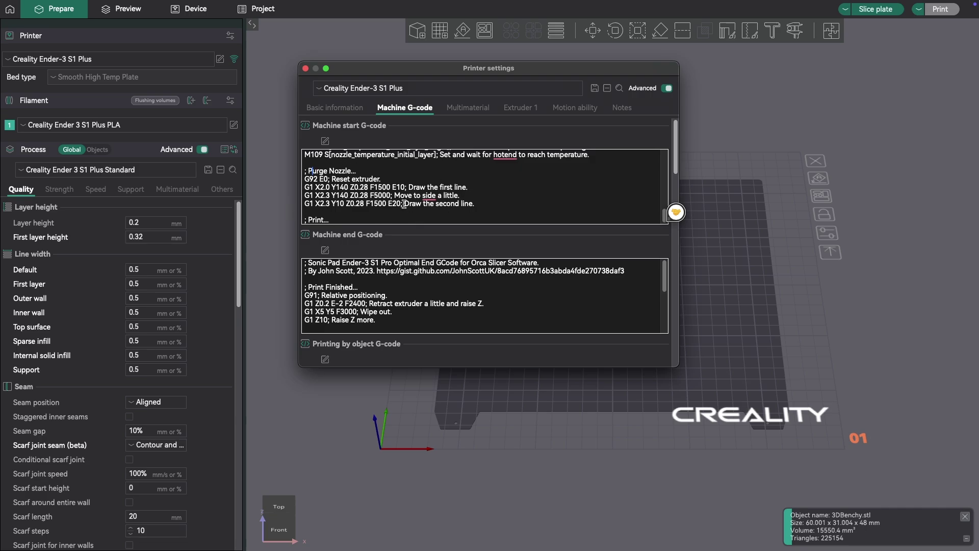
drag(442, 71, 708, 113)
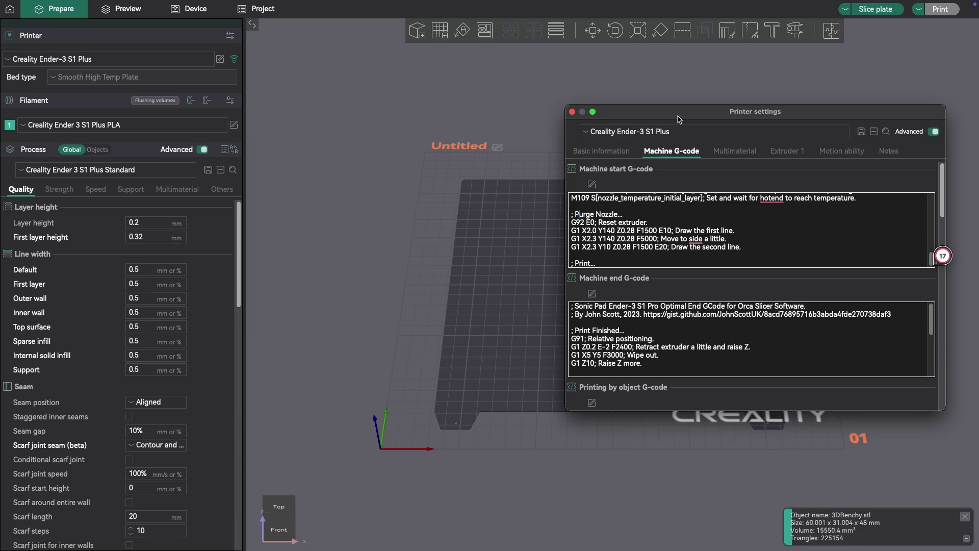
Prefix the G92 reset and the three G1 purge-line moves with ';' to disable them
drag(678, 117, 445, 114)
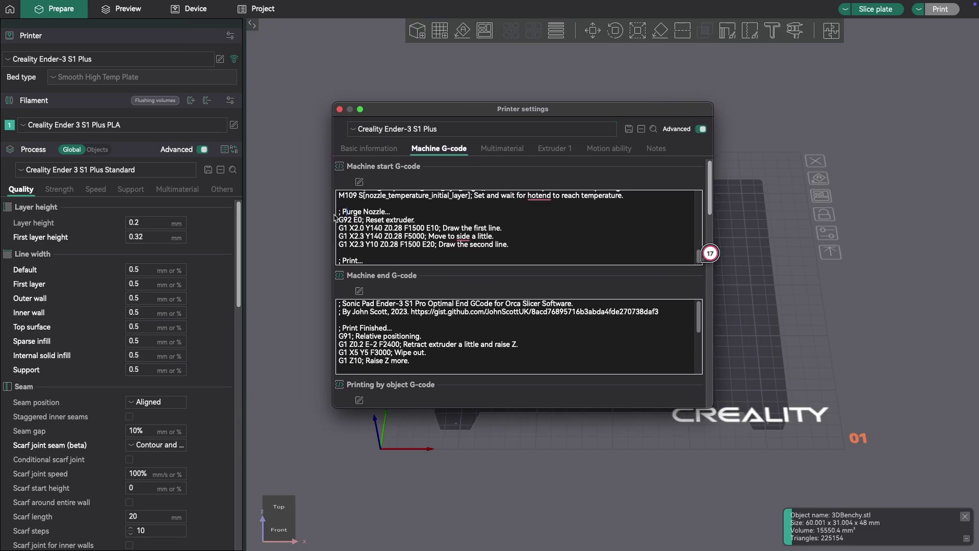
click(337, 219)
text(;)
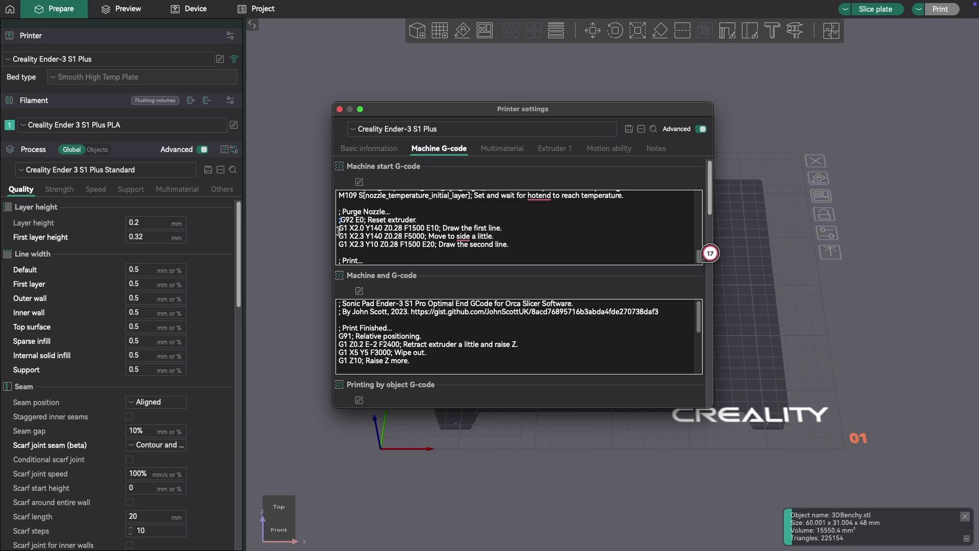
click(339, 228)
text(;)
click(339, 236)
text(;)
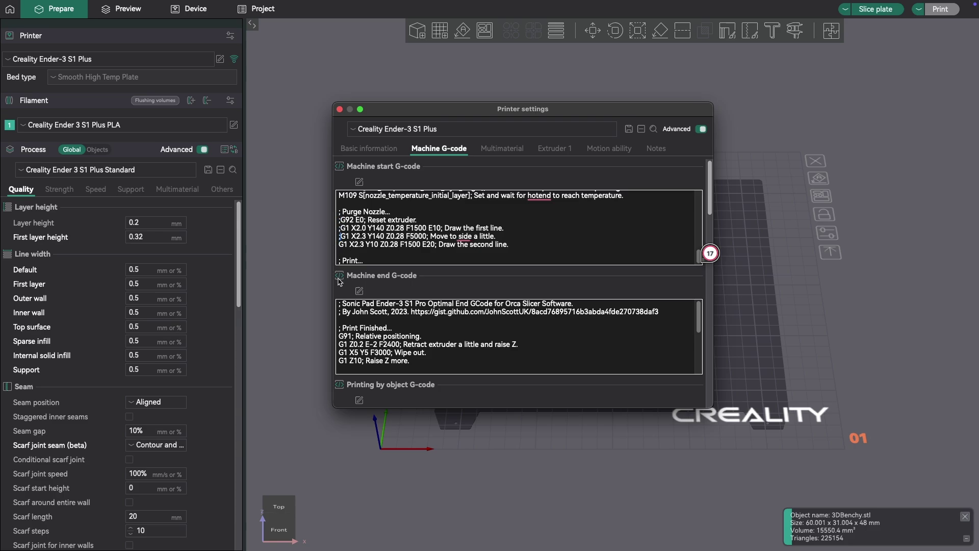
click(339, 244)
text(;)
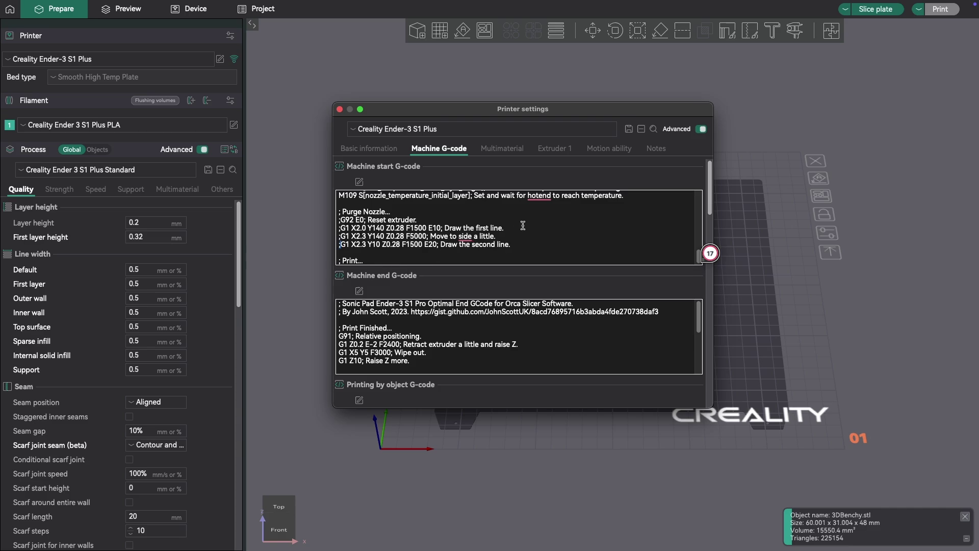
key(Down)
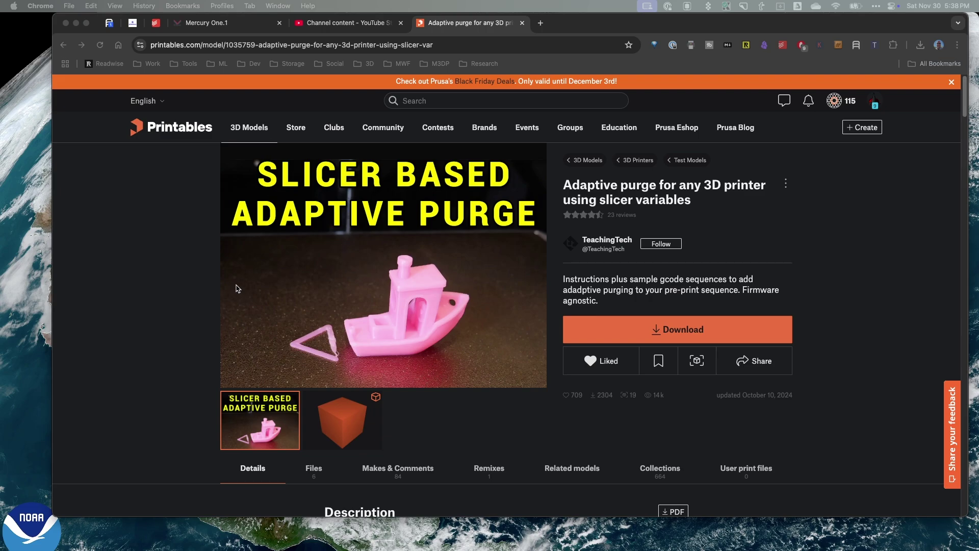
Scroll the Printables guide to 'Where to insert the gcode', then return to OrcaSlicer
scroll(236, 289, down, 15)
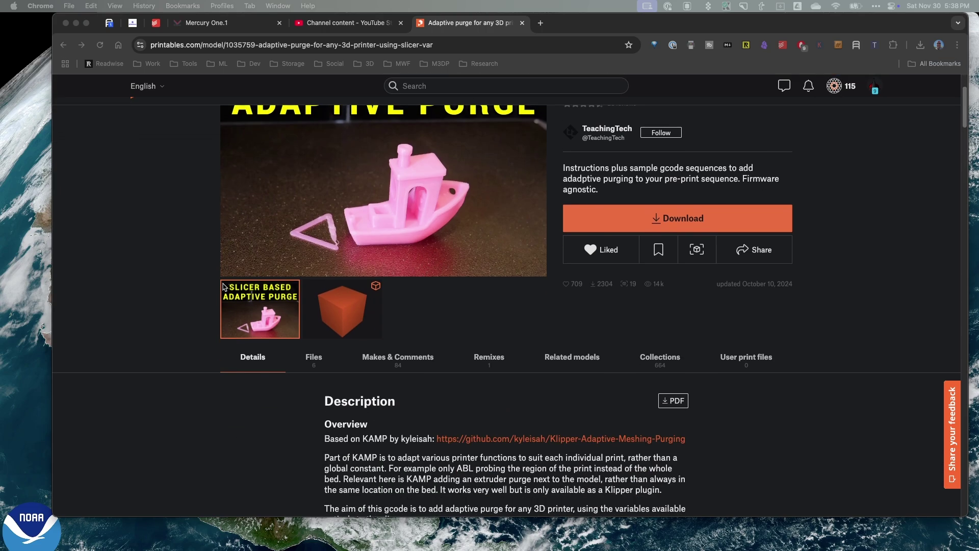
scroll(226, 297, down, 8)
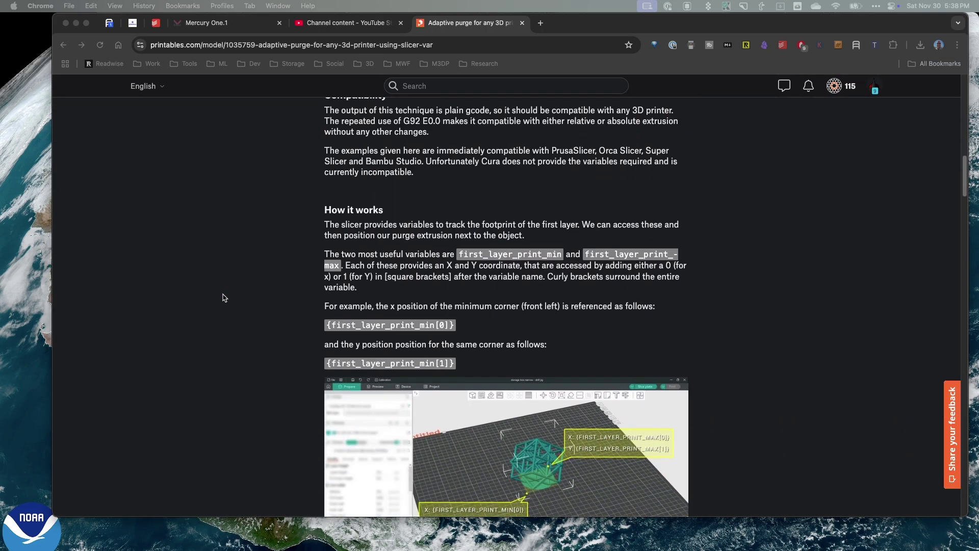
scroll(224, 299, down, 7)
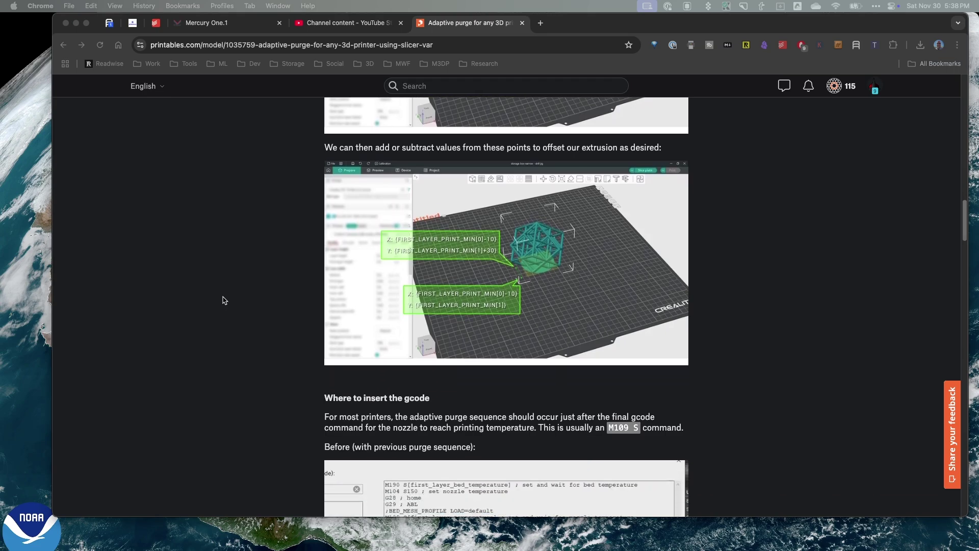
scroll(225, 304, down, 5)
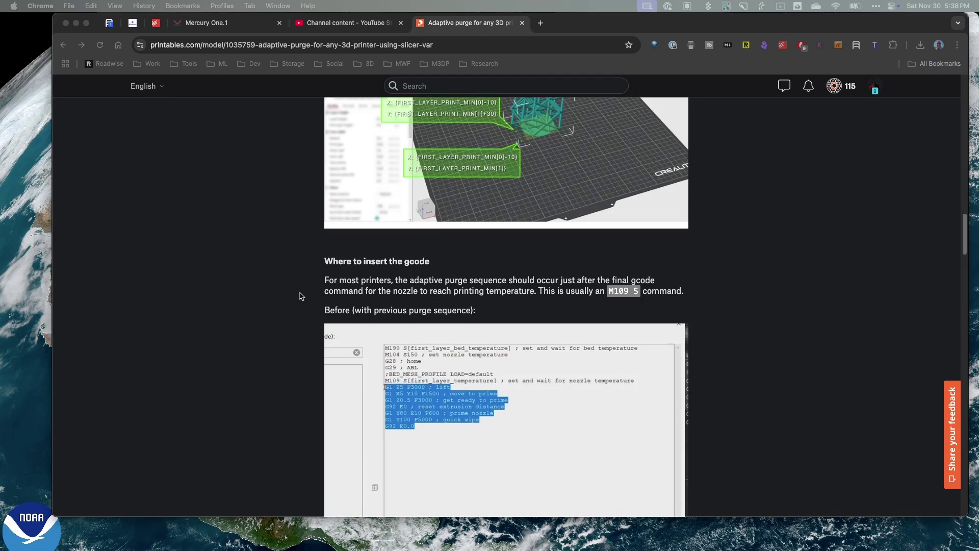
scroll(299, 298, down, 2)
scroll(300, 297, down, 1)
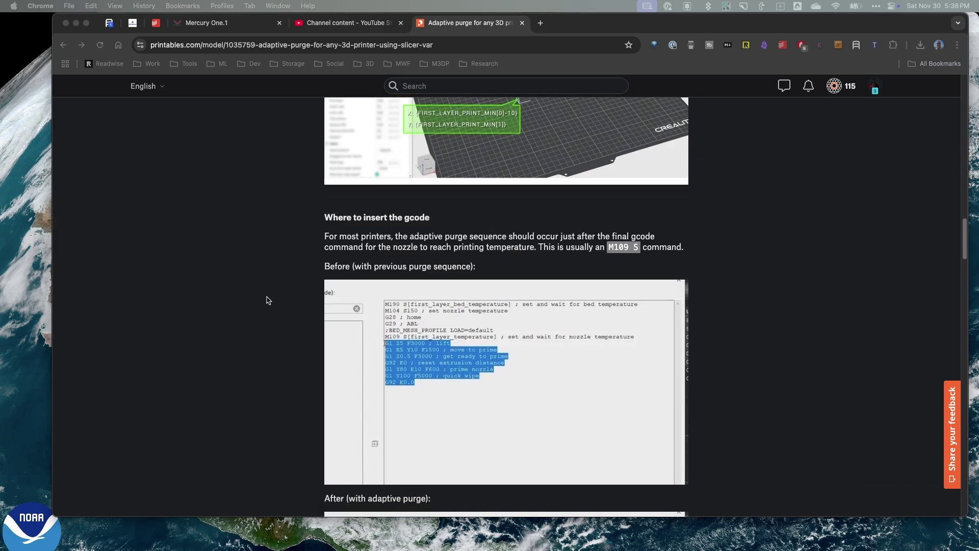
scroll(266, 300, down, 1)
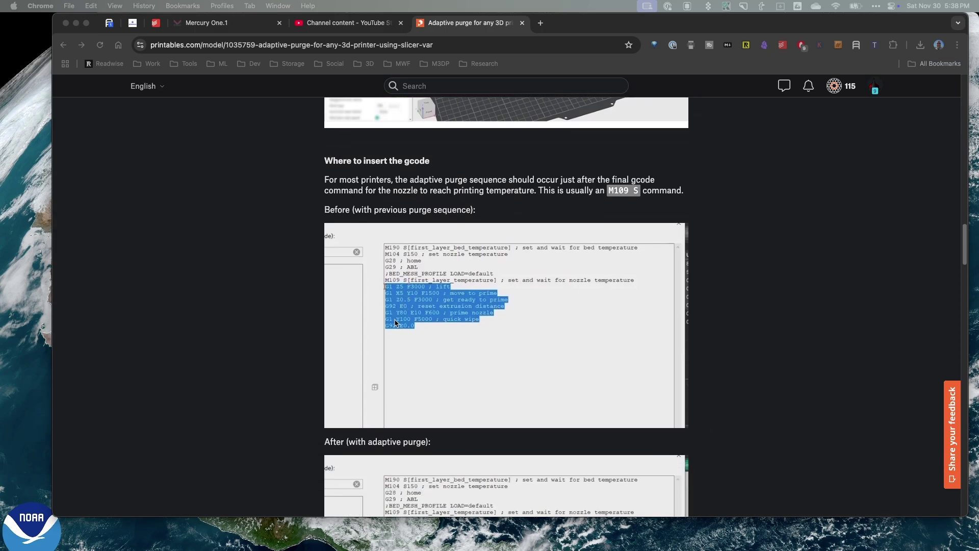
scroll(369, 309, down, 5)
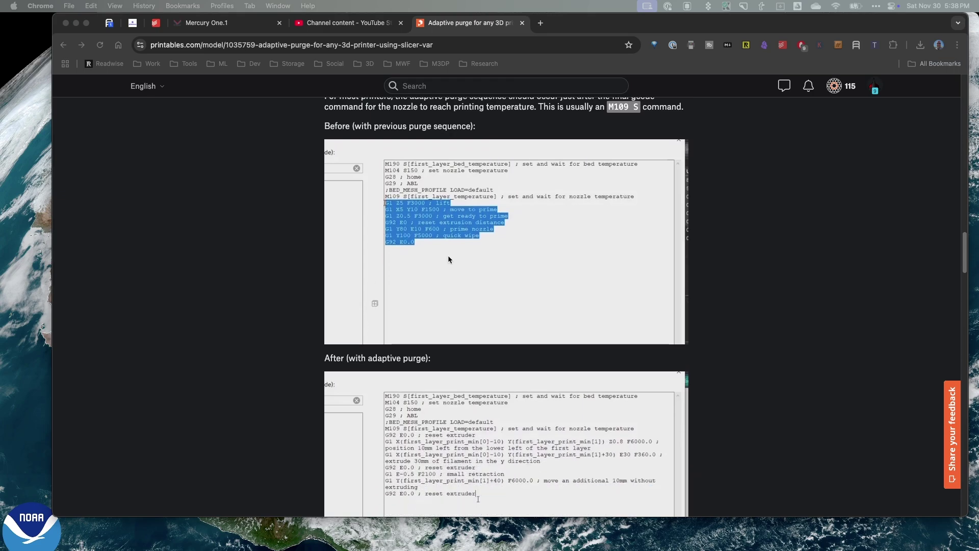
scroll(378, 296, up, 1)
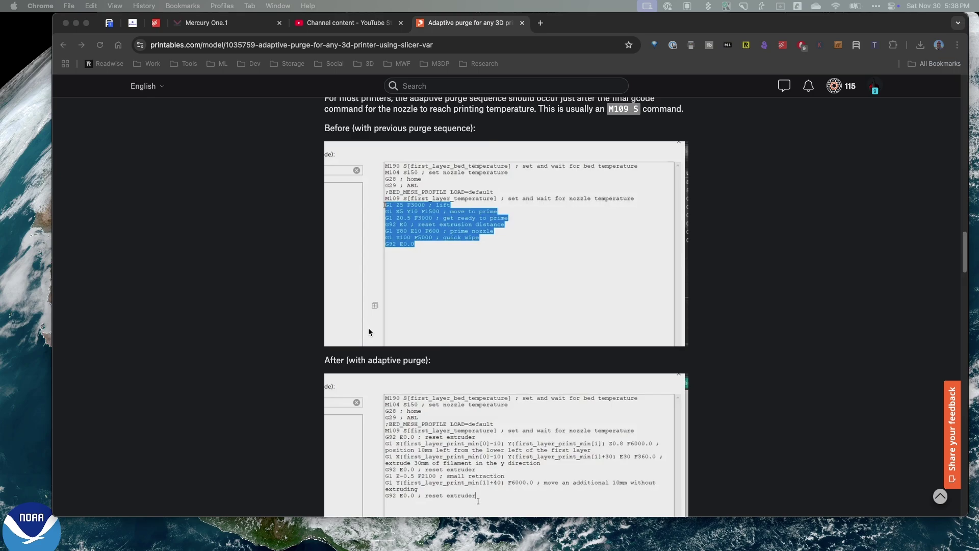
key(ctrl+Right)
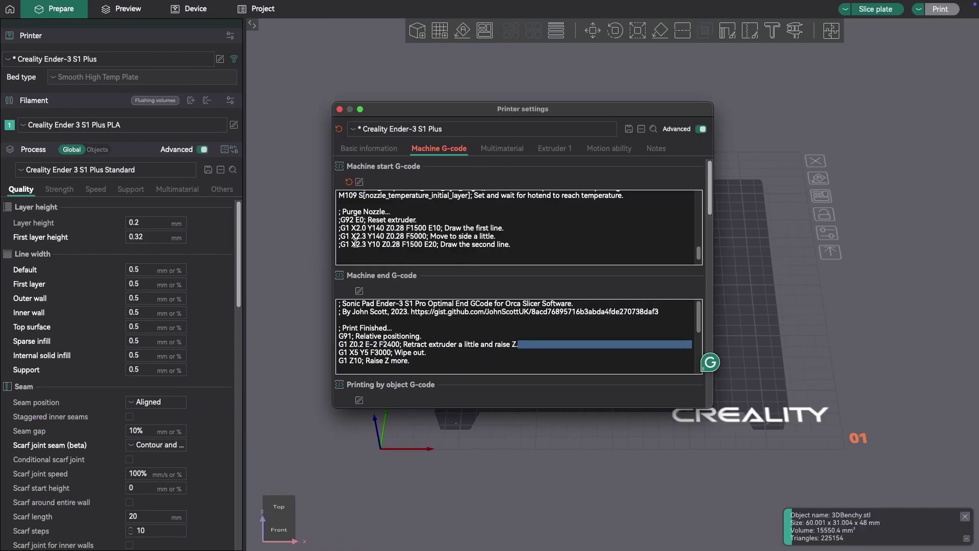
Add a blank line after the commented ';G1 X2.3 Y10' second purge line
click(345, 254)
scroll(352, 252, down, 2)
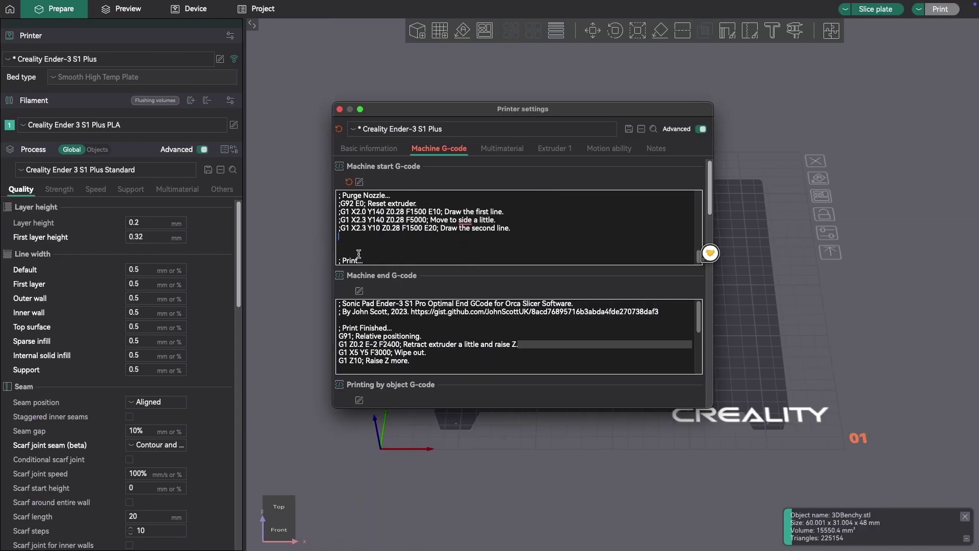
scroll(367, 251, up, 2)
scroll(370, 249, down, 2)
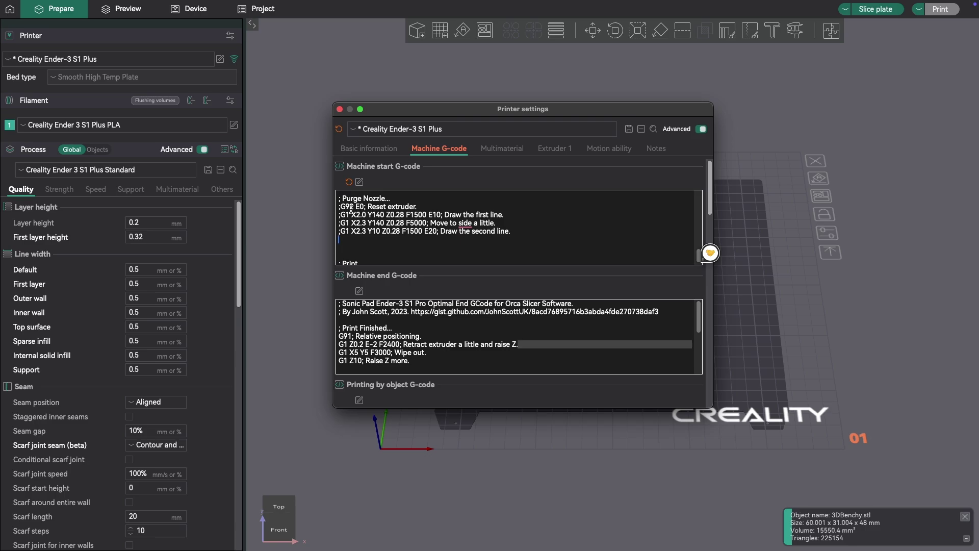
click(371, 238)
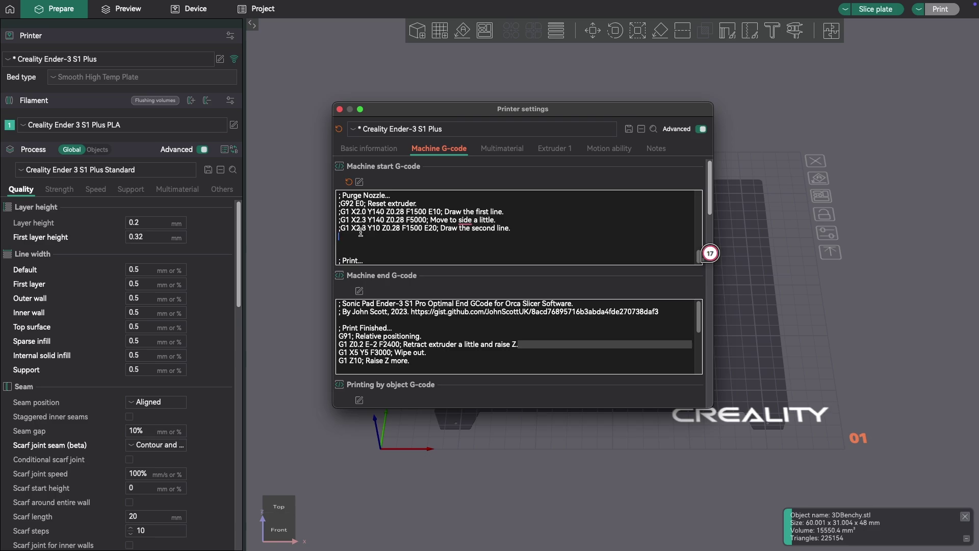
key(Return)
key(ctrl+Left)
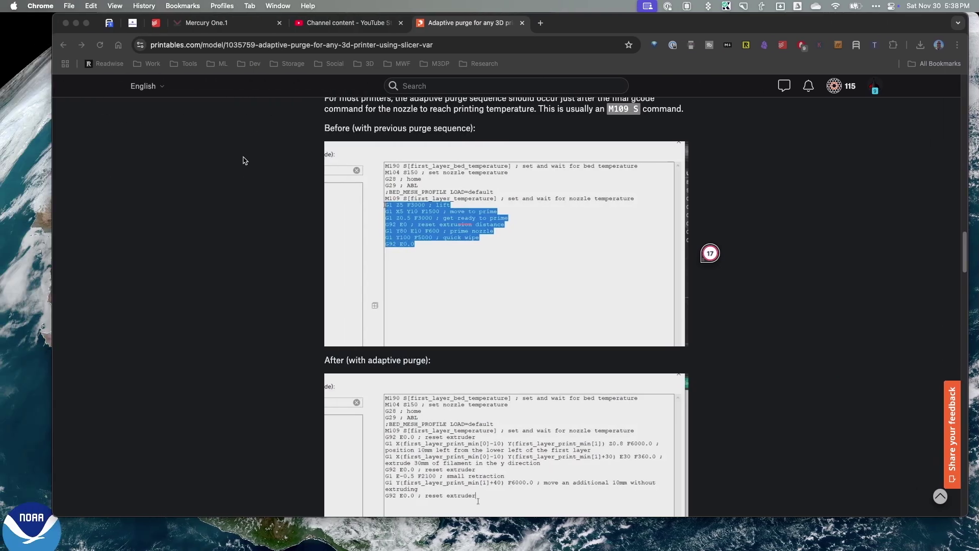
scroll(333, 331, down, 5)
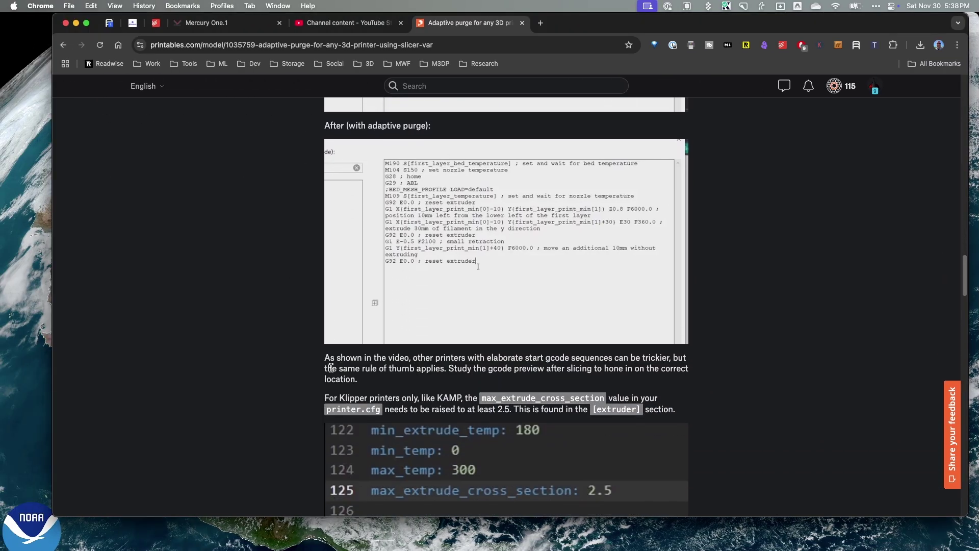
scroll(331, 372, down, 2)
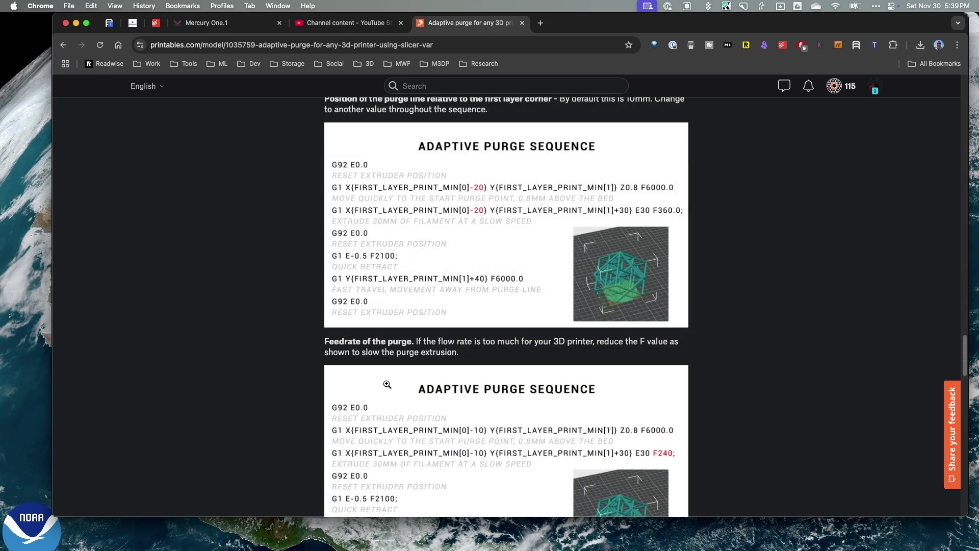
scroll(387, 384, down, 10)
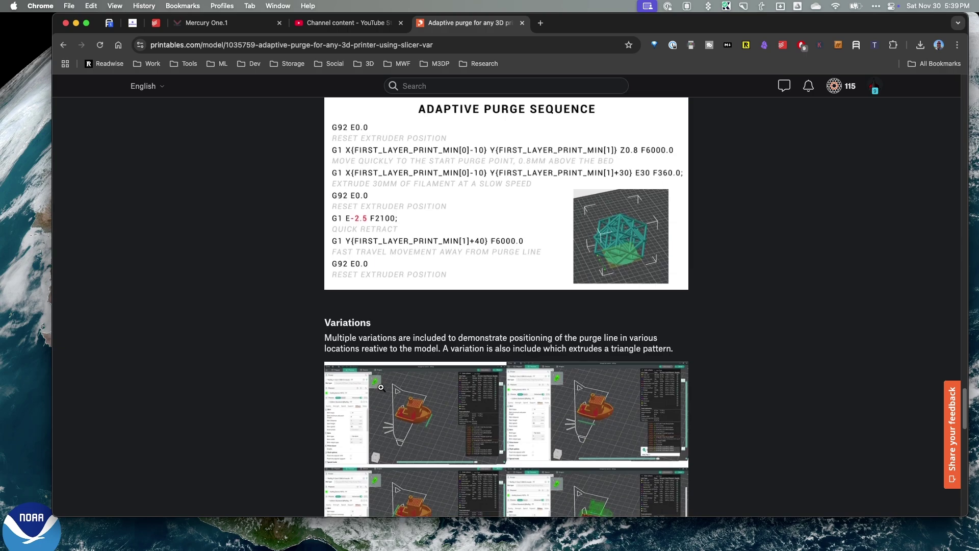
scroll(380, 387, down, 10)
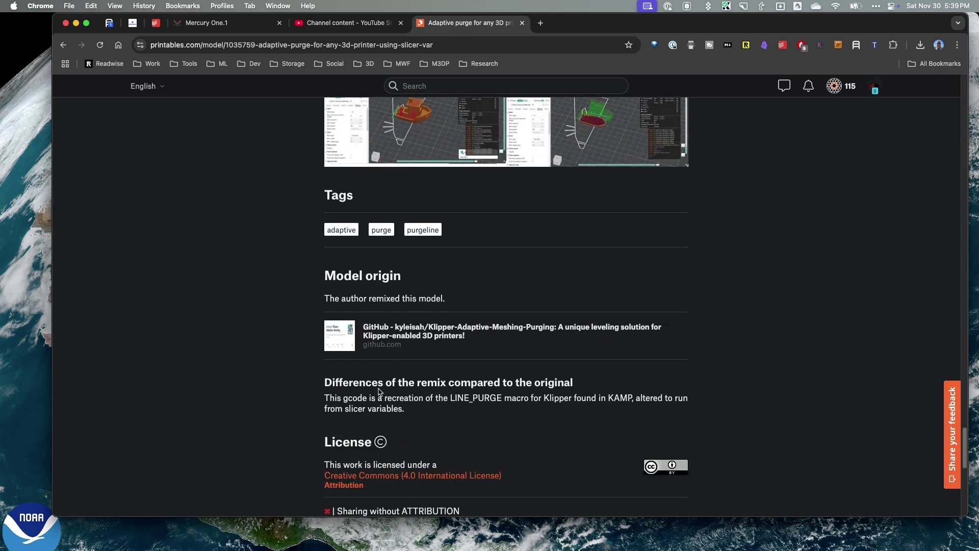
scroll(380, 390, up, 20)
scroll(381, 329, down, 5)
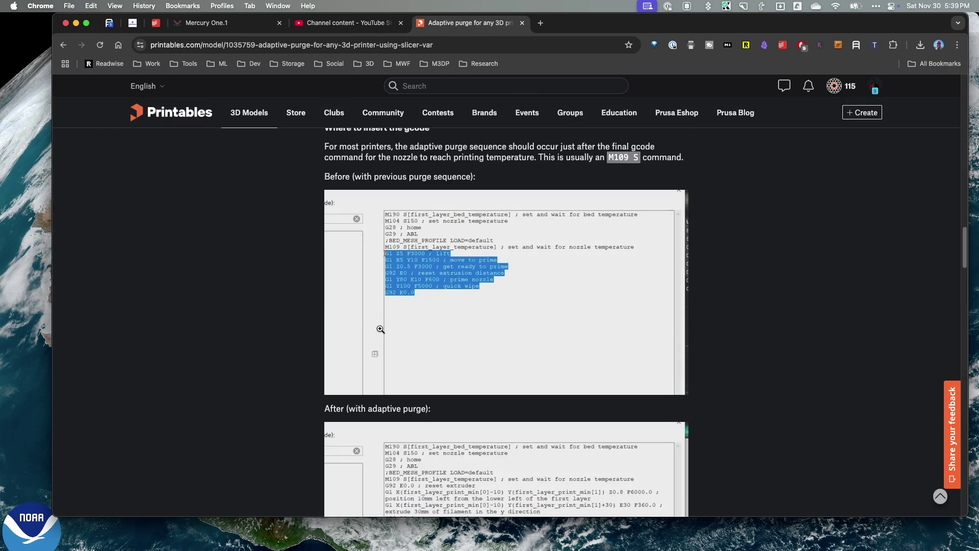
scroll(380, 329, up, 15)
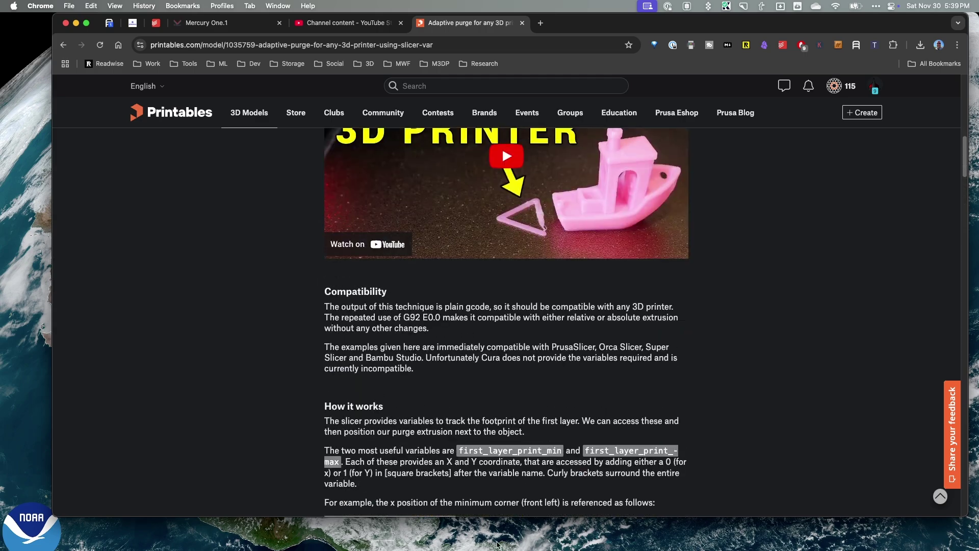
Open the model's Files tab and scroll to box.stl and the five purge-pattern .txt files
scroll(243, 336, up, 10)
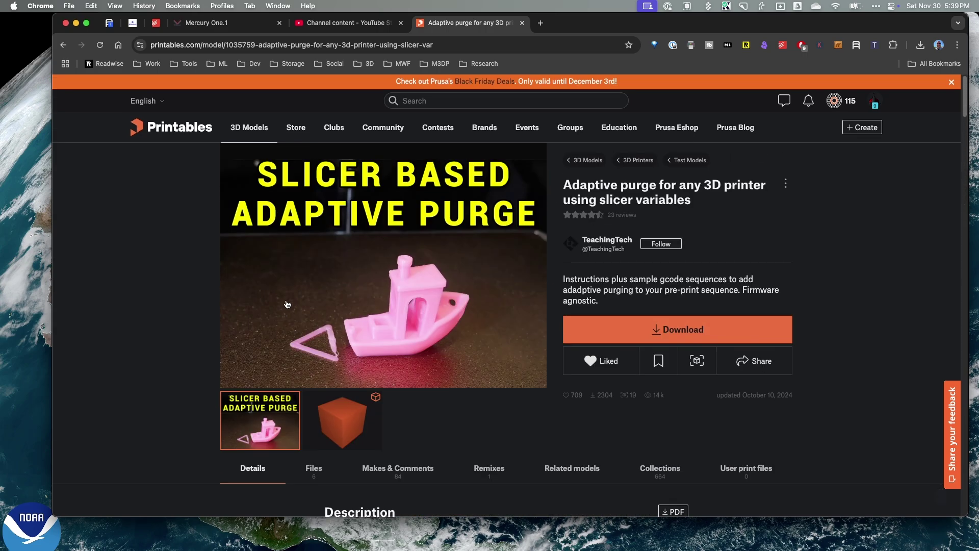
click(312, 466)
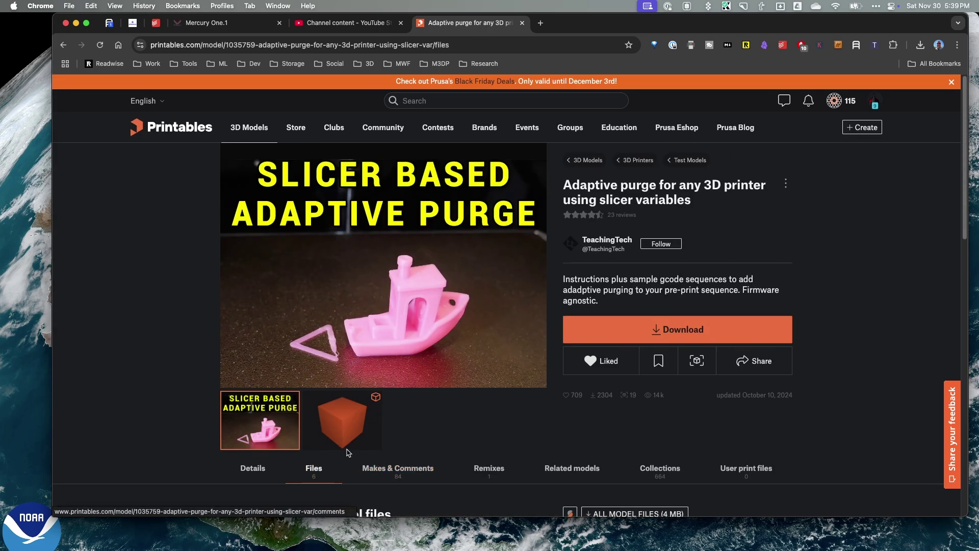
scroll(369, 382, down, 5)
scroll(370, 383, down, 4)
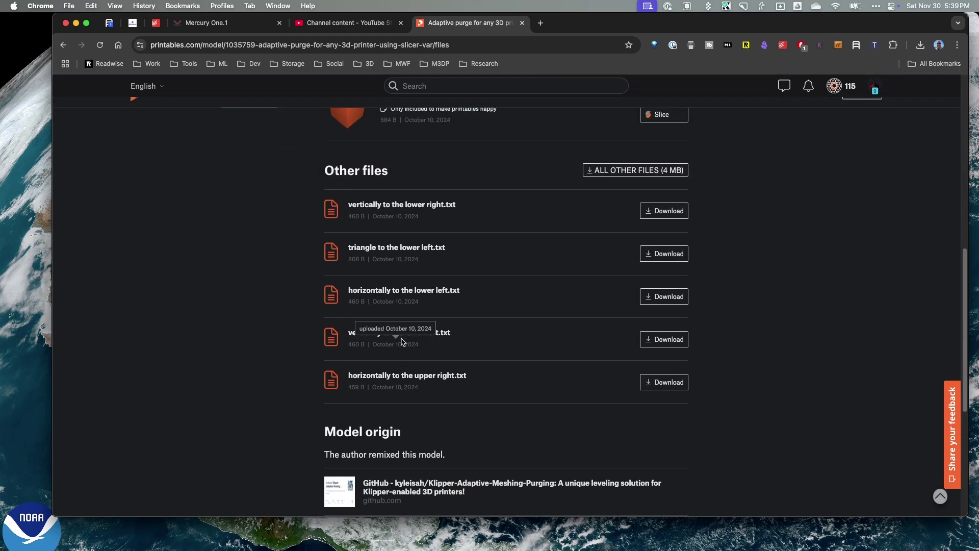
scroll(402, 342, up, 1)
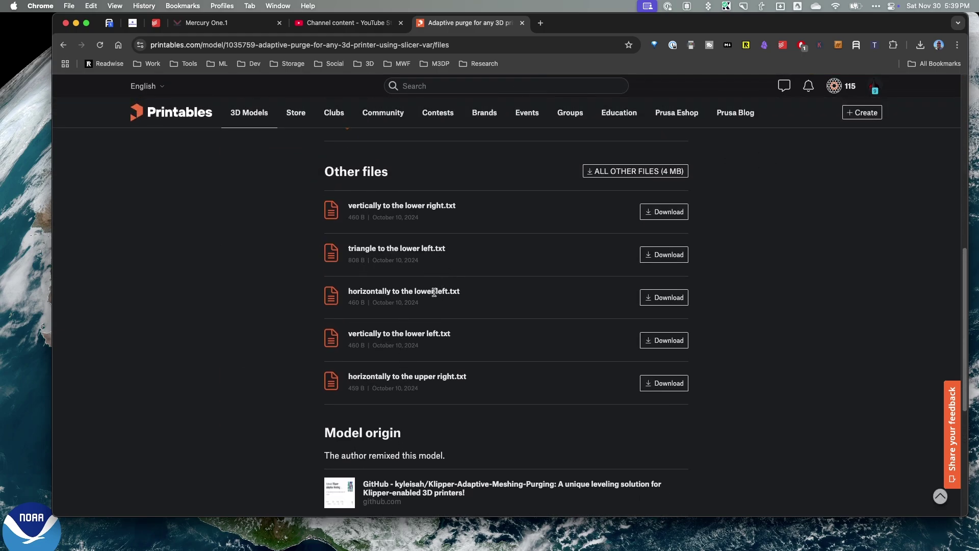
scroll(424, 297, up, 10)
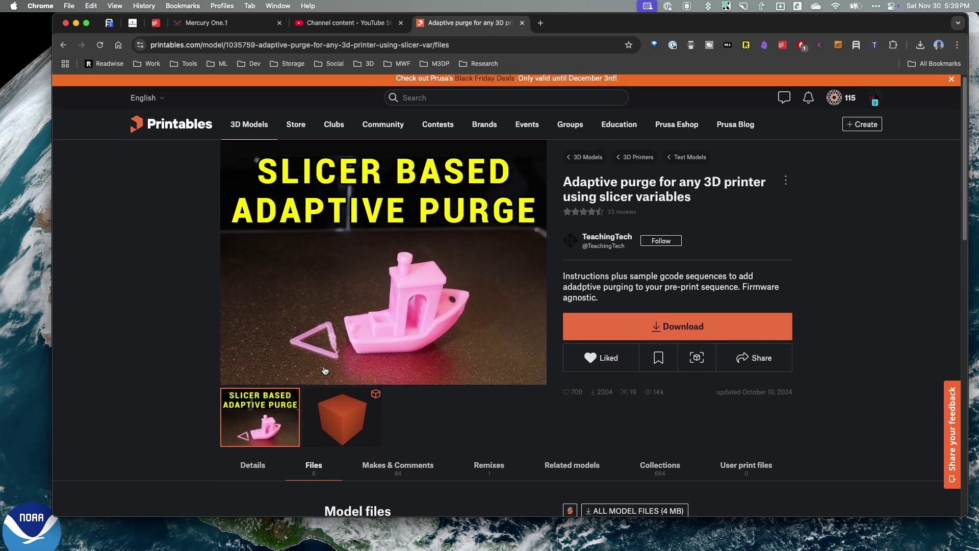
scroll(359, 392, down, 4)
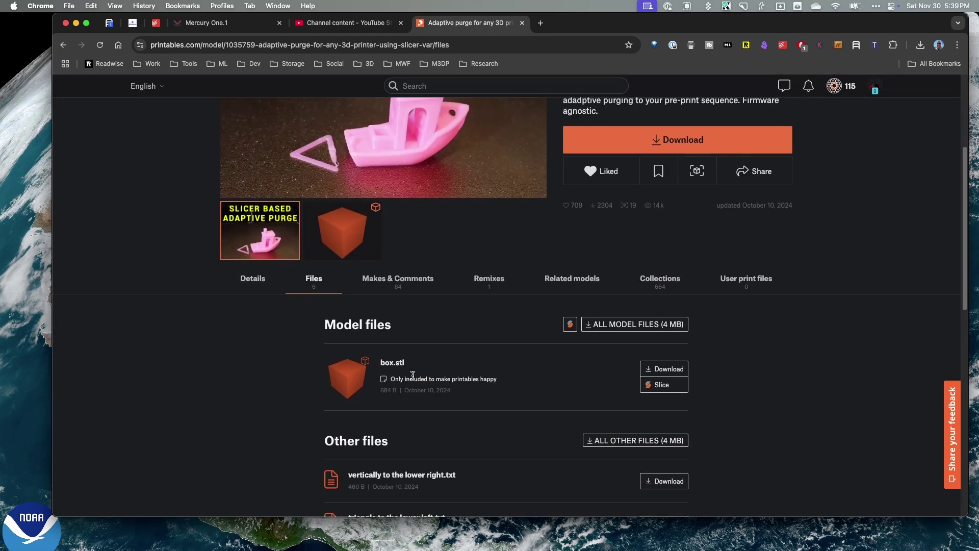
scroll(412, 374, down, 5)
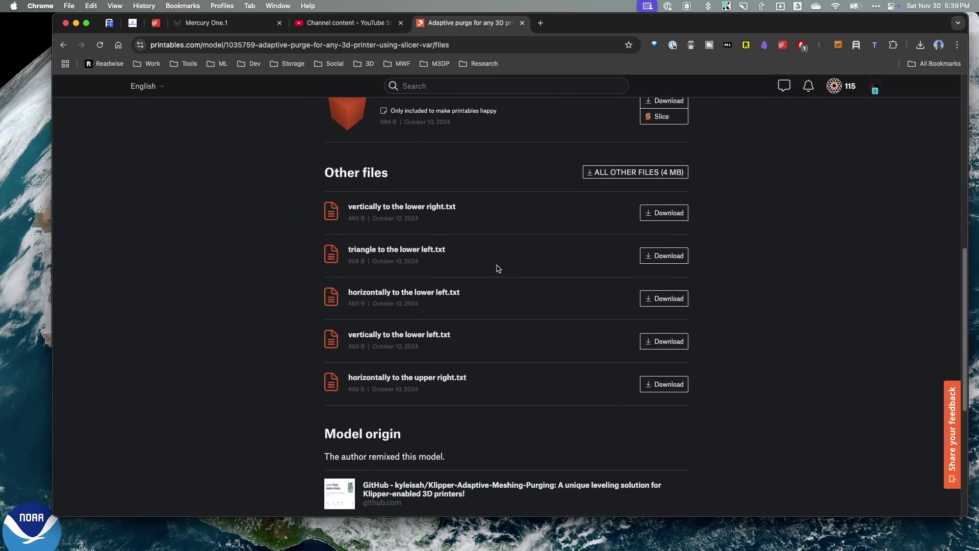
Download 'triangle to the lower left.txt', open it in TextEdit, and copy all its G-code
click(643, 255)
click(821, 71)
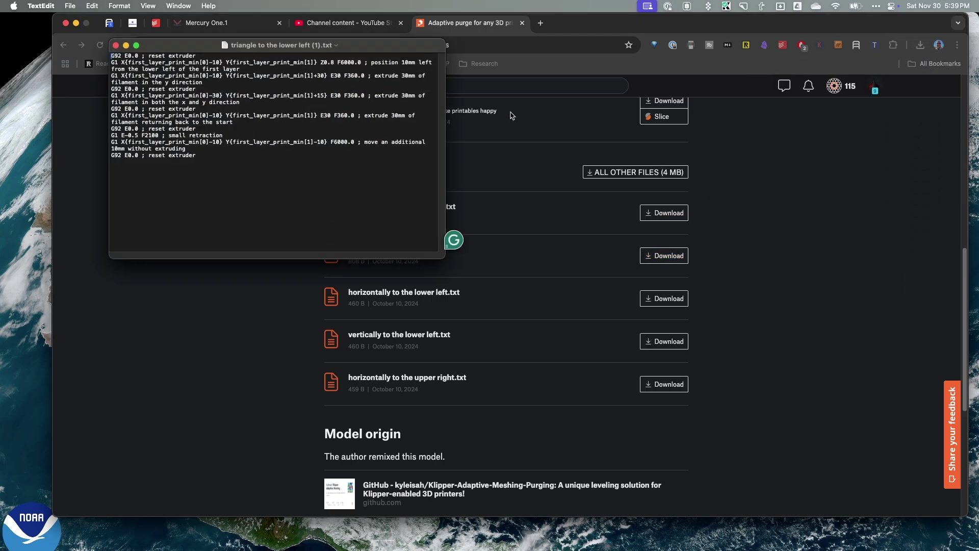
drag(209, 158, 118, 51)
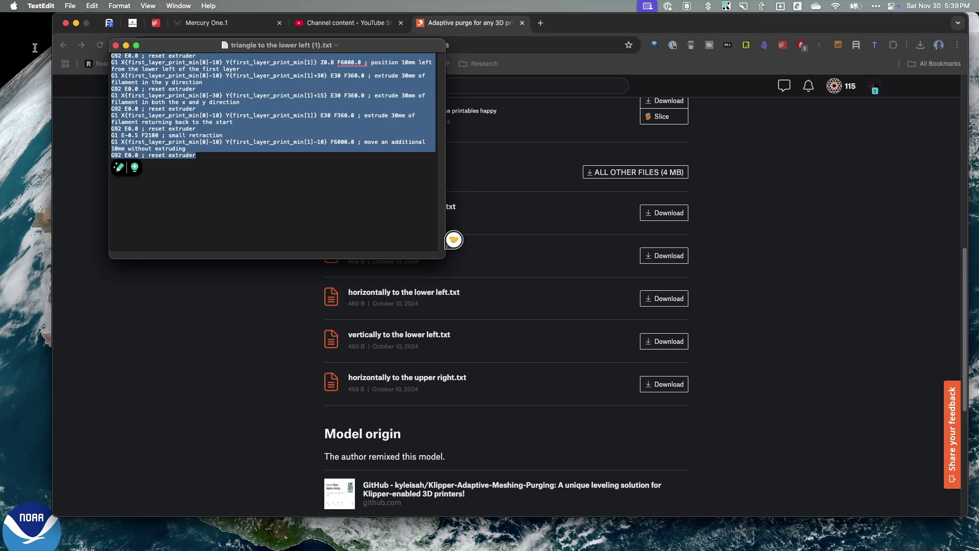
right_click(181, 104)
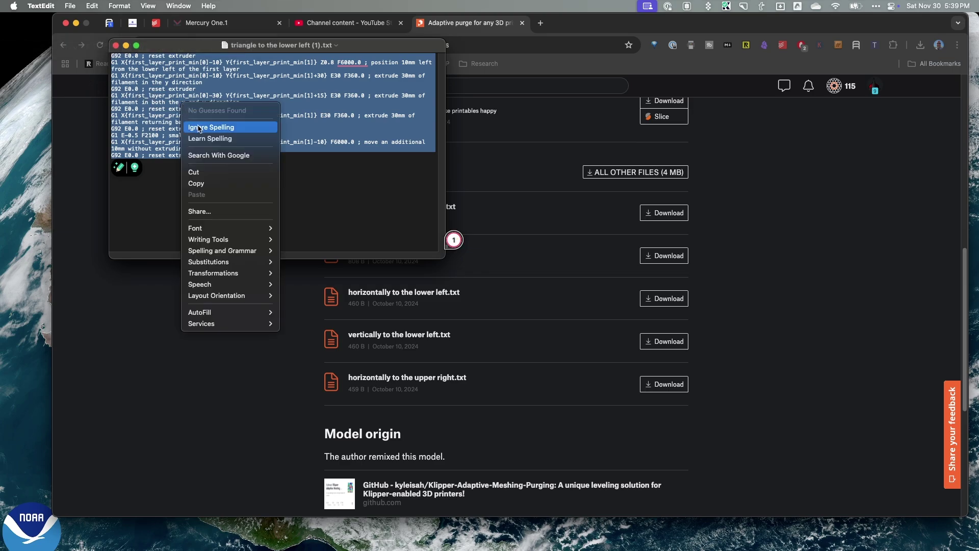
click(204, 184)
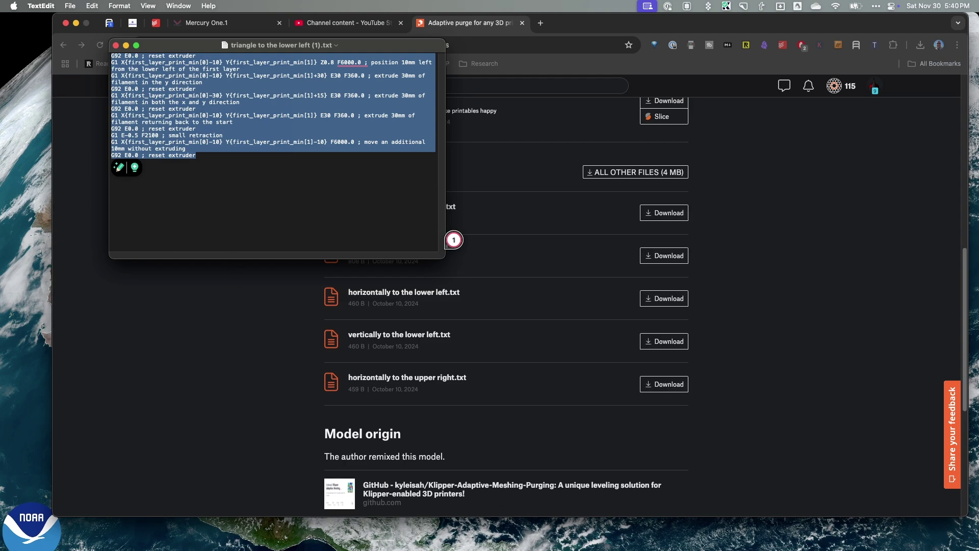
Paste the triangle purge G-code into Machine start G-code and save the Ender-3 S1 Plus preset
key(super+Tab)
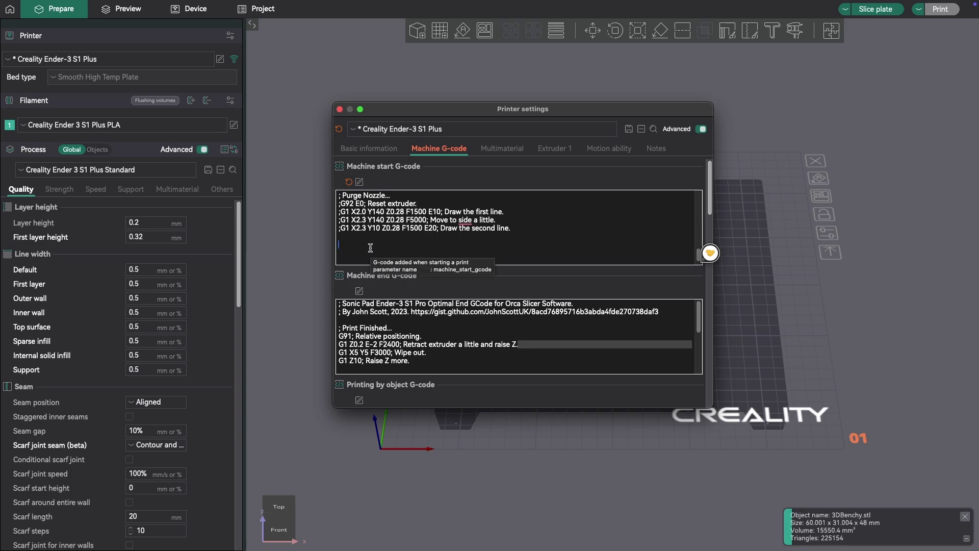
key(ctrl+v)
scroll(408, 249, up, 2)
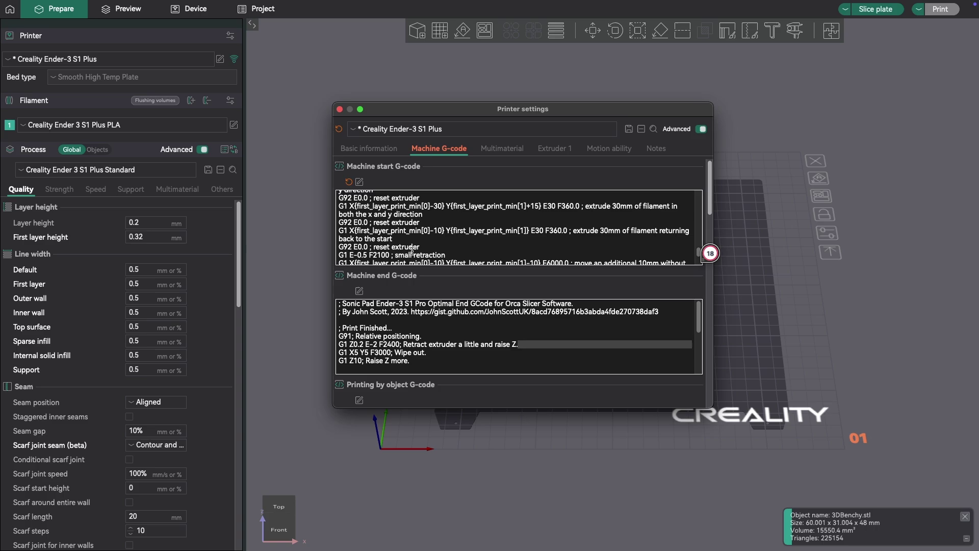
scroll(412, 250, up, 5)
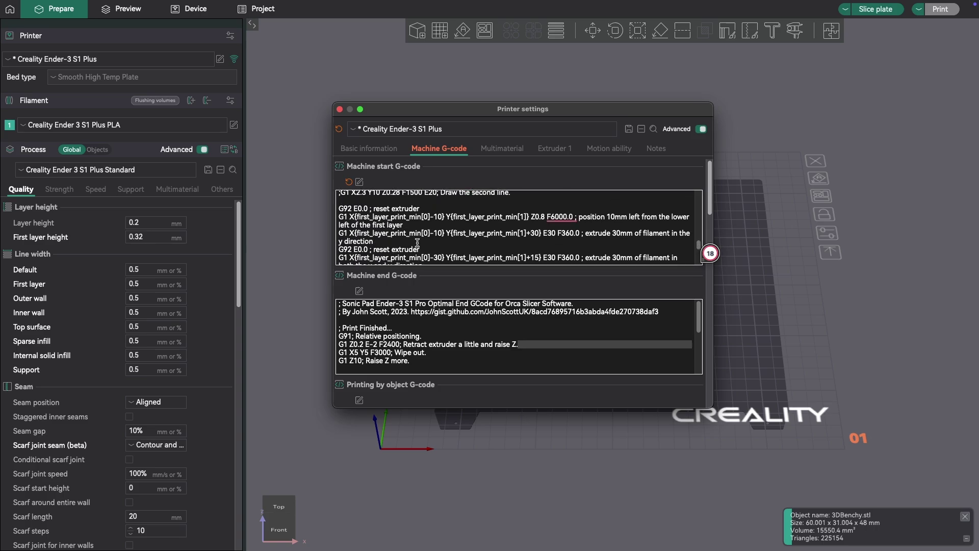
scroll(416, 244, down, 3)
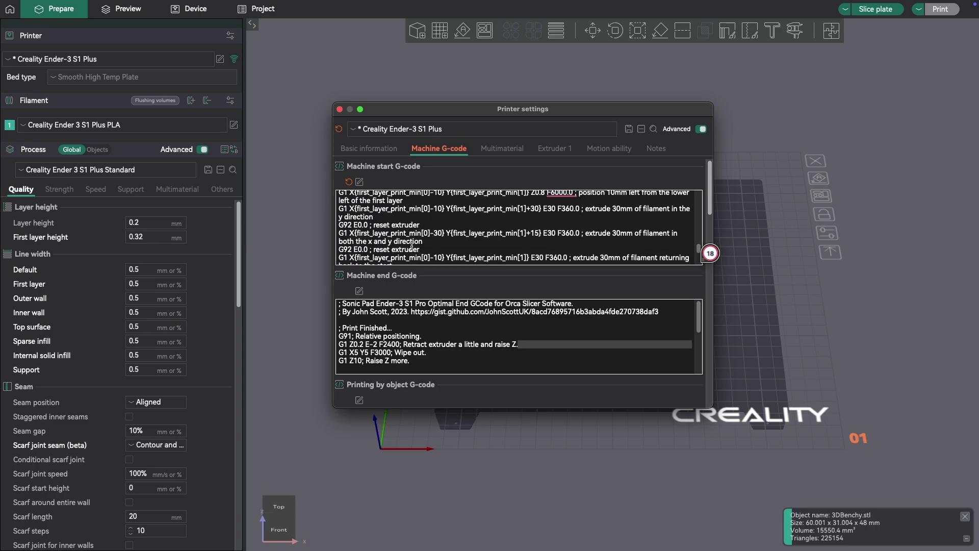
scroll(412, 245, down, 5)
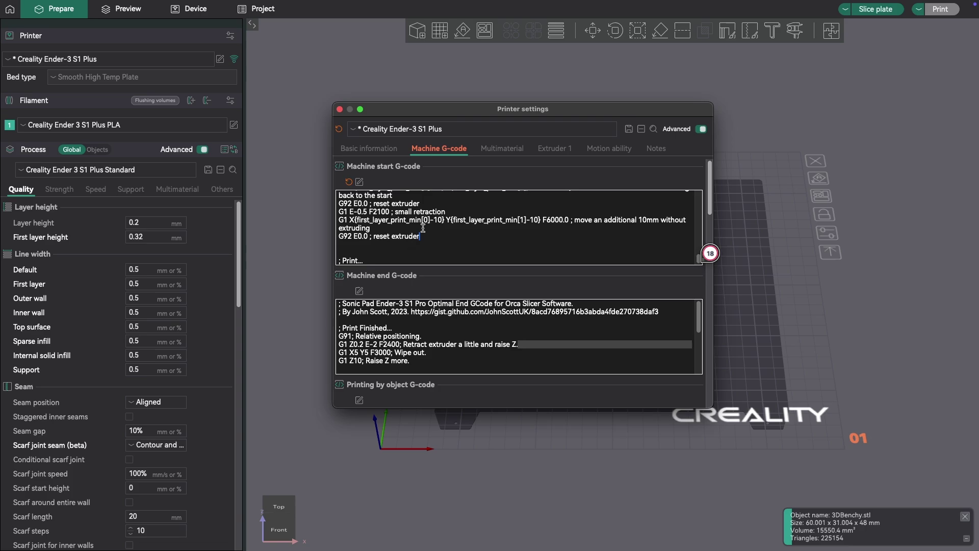
click(628, 130)
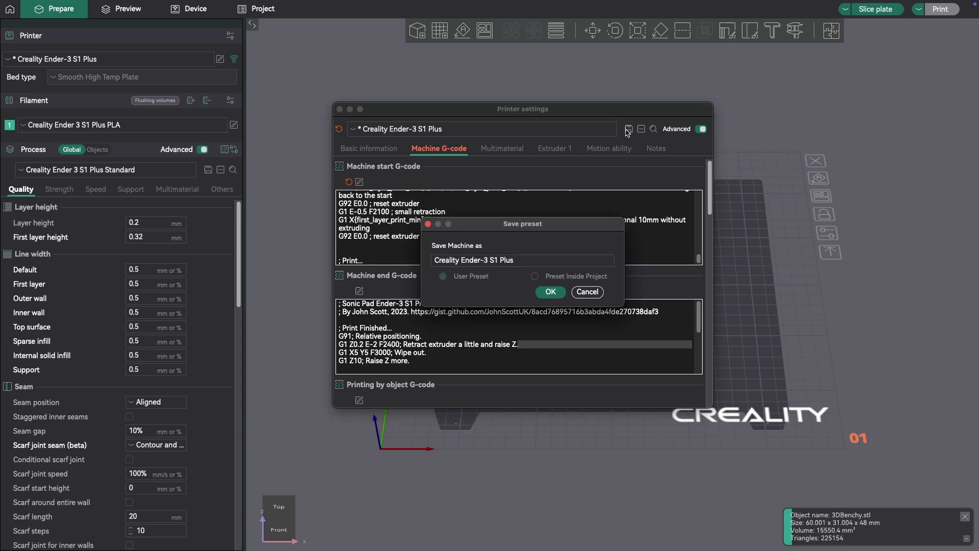
click(550, 291)
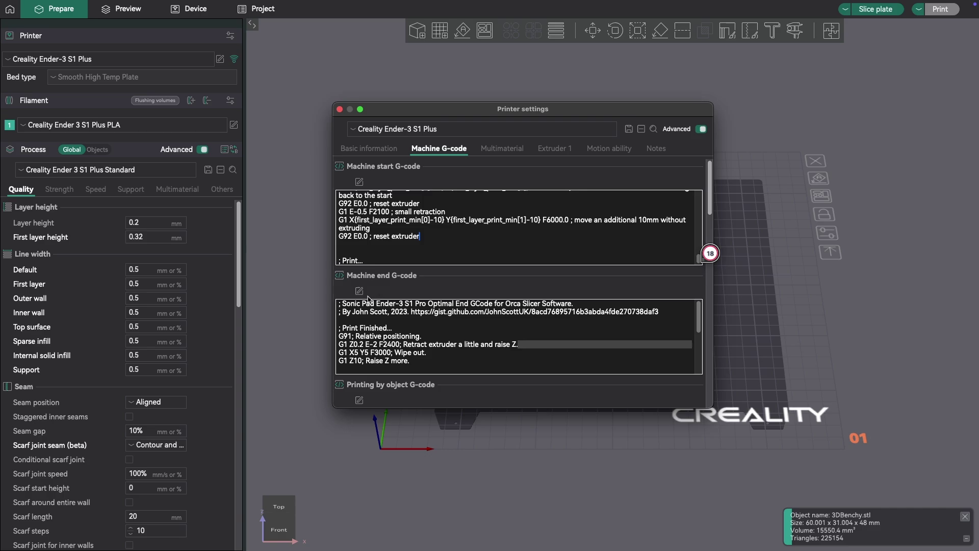
Slice the plate and inspect the triangle purge beside the Benchy (53m26s, 11.01 g)
key(Escape)
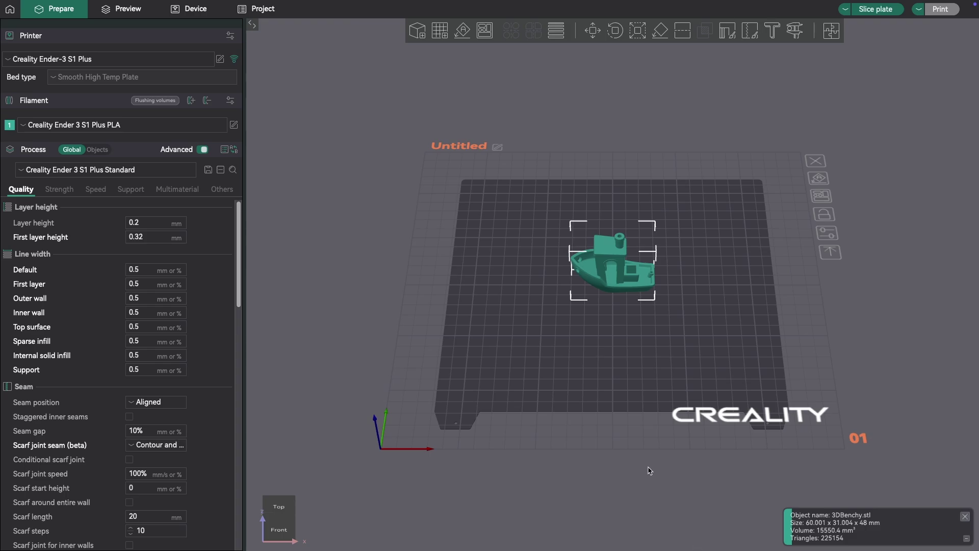
click(862, 9)
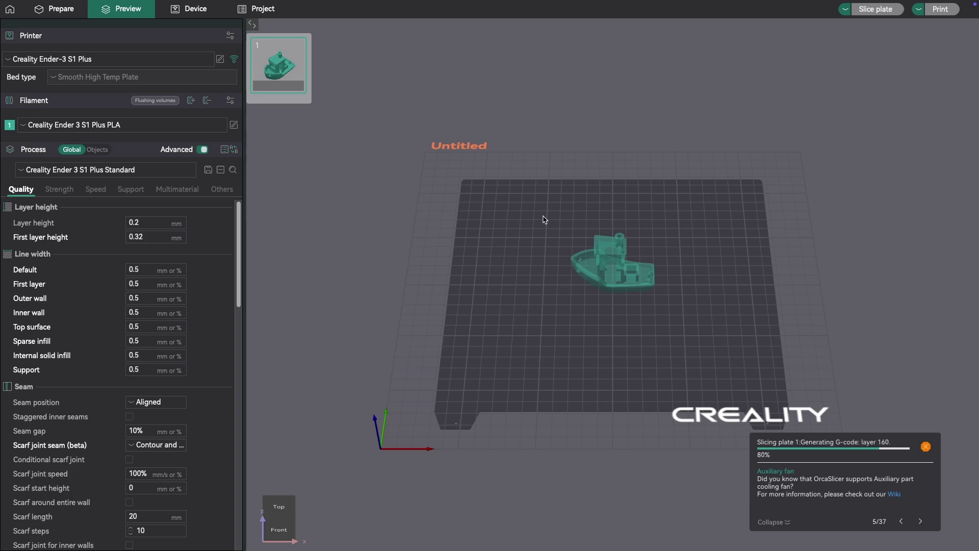
scroll(550, 362, up, 5)
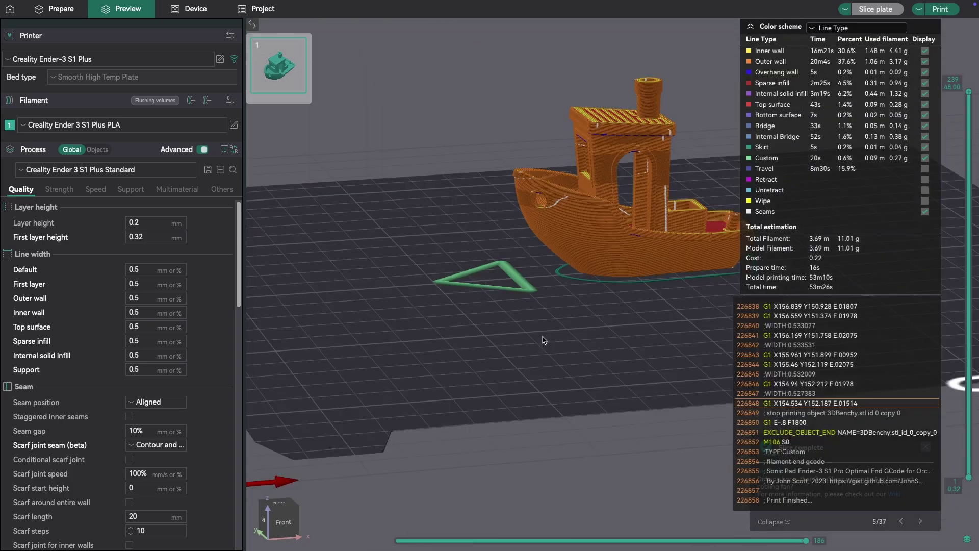
drag(544, 340, 507, 314)
mouse_move(511, 261)
mouse_down()
mouse_move(537, 283)
mouse_move(529, 271)
mouse_move(472, 270)
mouse_move(528, 277)
mouse_move(518, 252)
mouse_move(525, 279)
mouse_move(514, 281)
mouse_up()
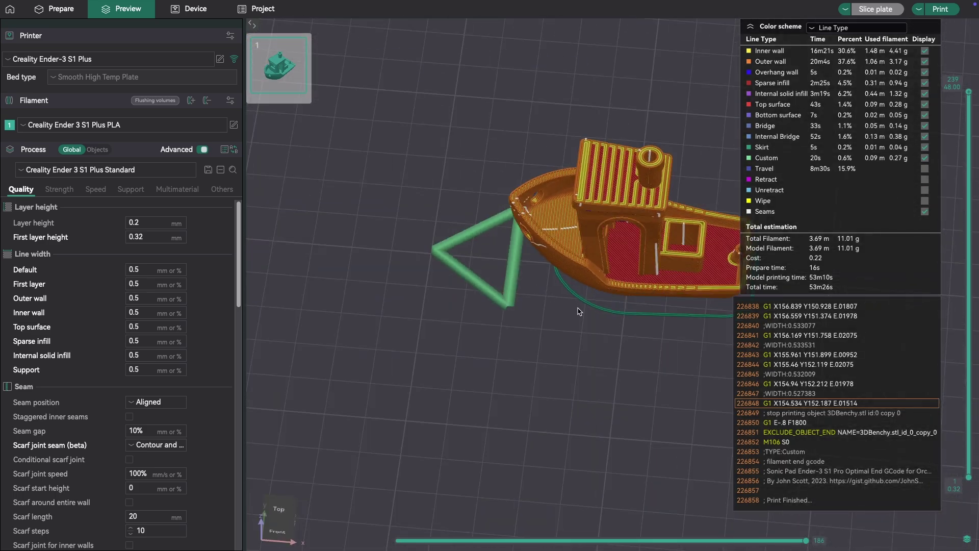
drag(570, 363, 589, 301)
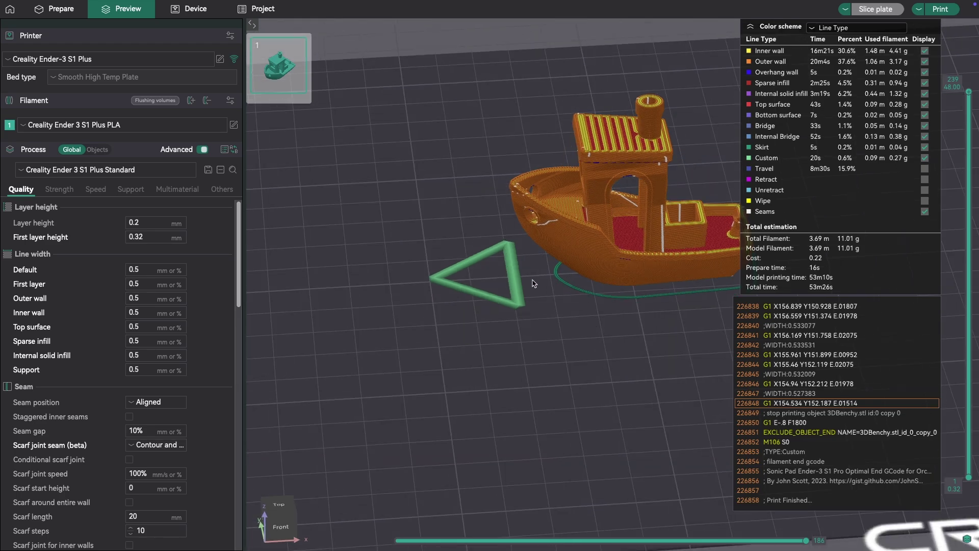
drag(503, 340, 548, 350)
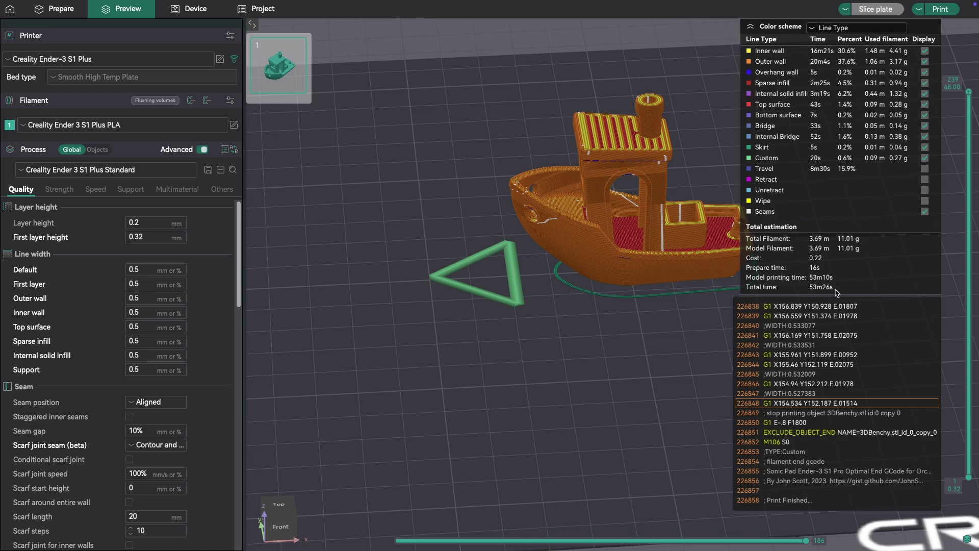
Delete the triangle purge block from the Machine start G-code
click(220, 59)
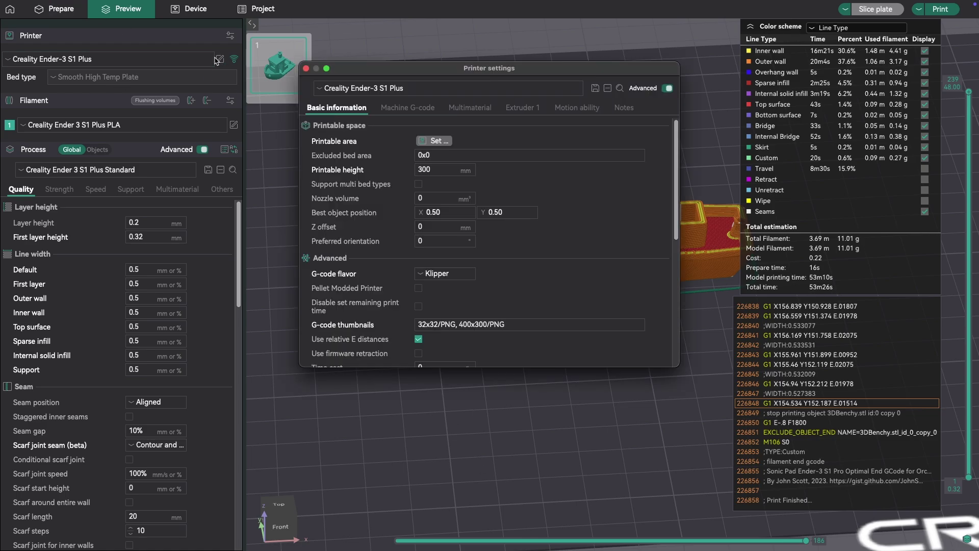
click(407, 108)
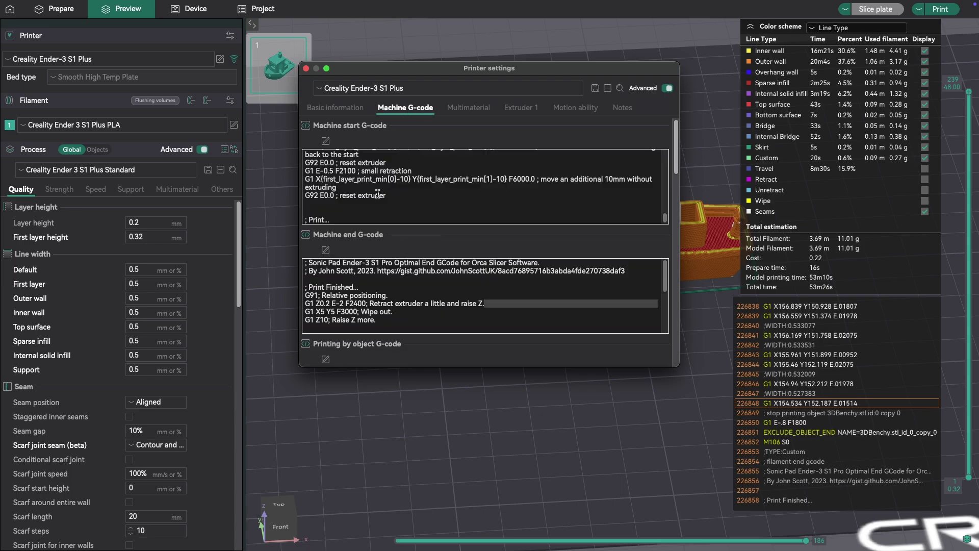
drag(409, 199, 272, 191)
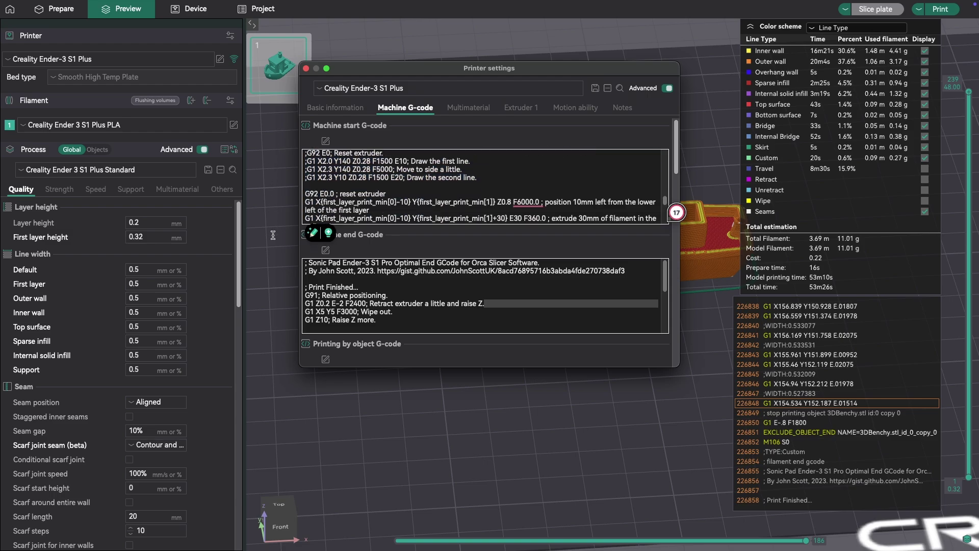
drag(272, 235, 285, 179)
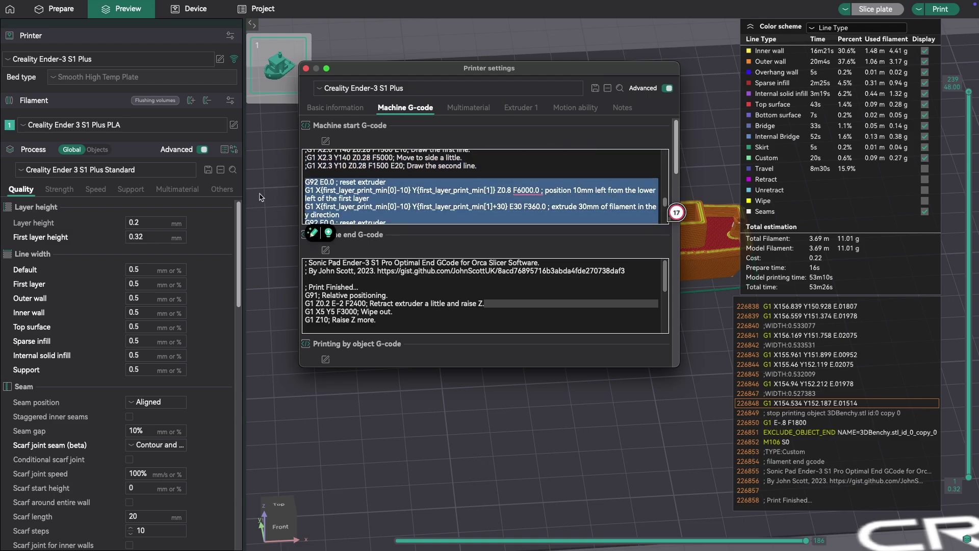
key(BackSpace)
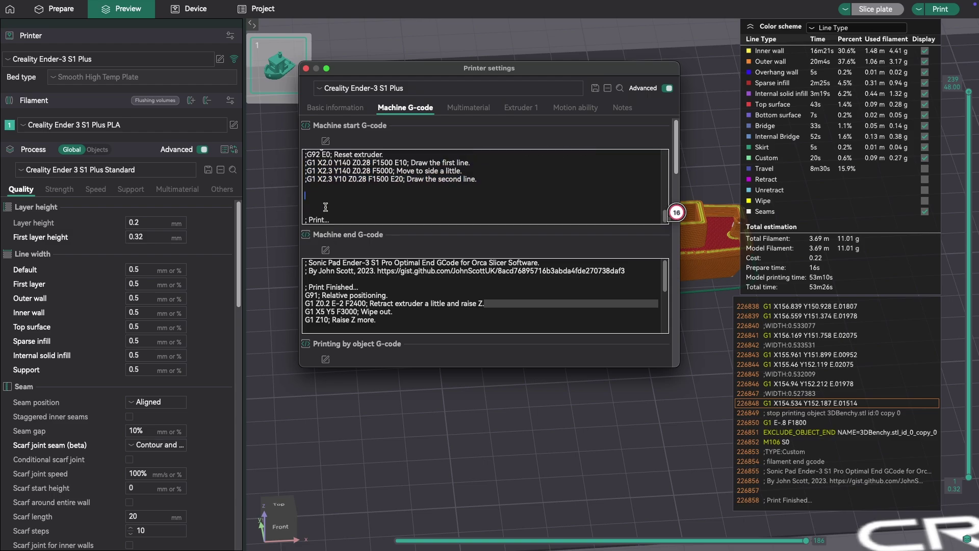
Remove the ';' from the G92 reset and the three G1 purge lines
scroll(325, 207, up, 1)
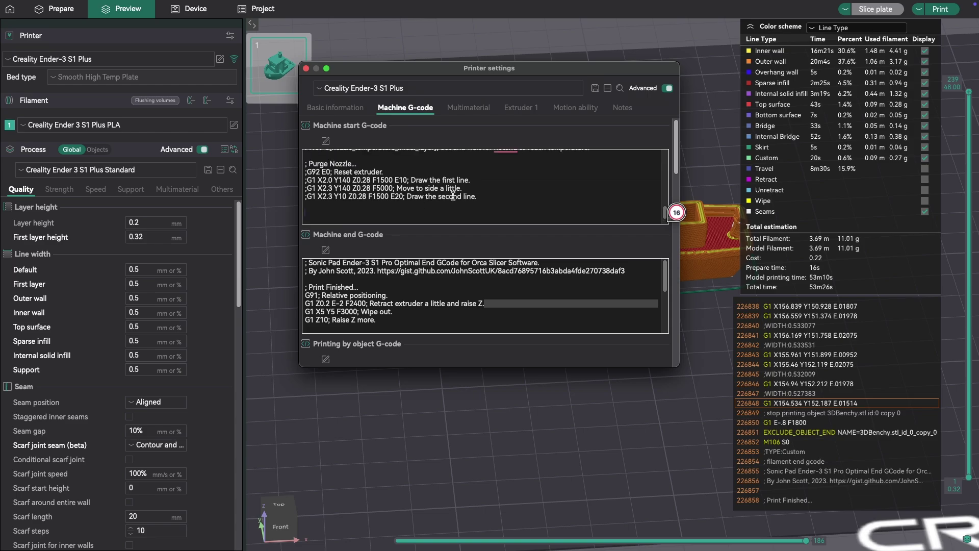
click(305, 171)
key(BackSpace)
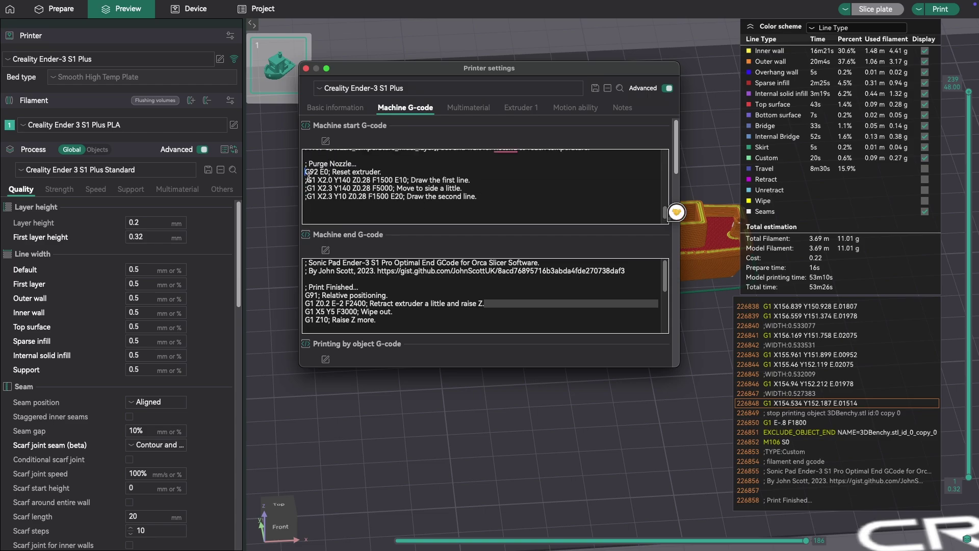
click(308, 179)
key(BackSpace)
click(311, 189)
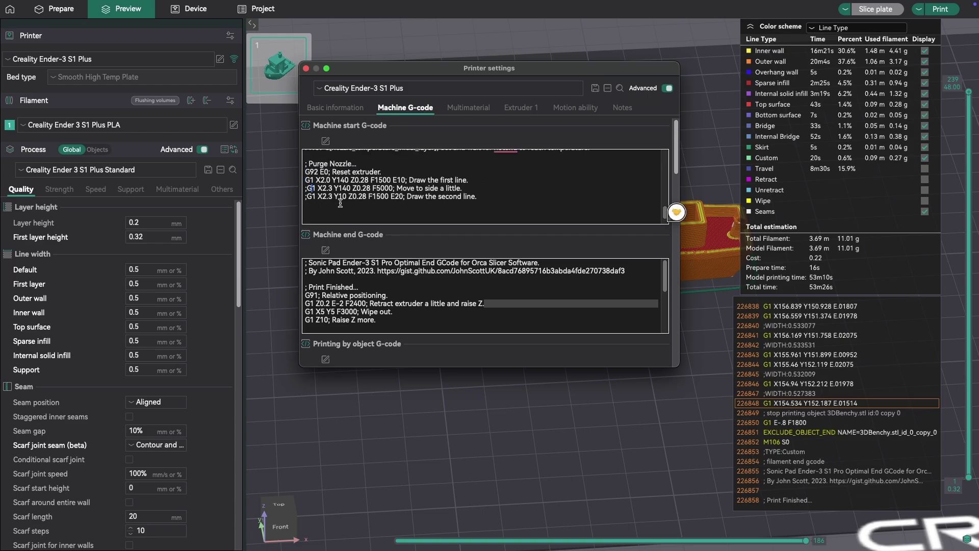
key(BackSpace)
key(BackSpace)
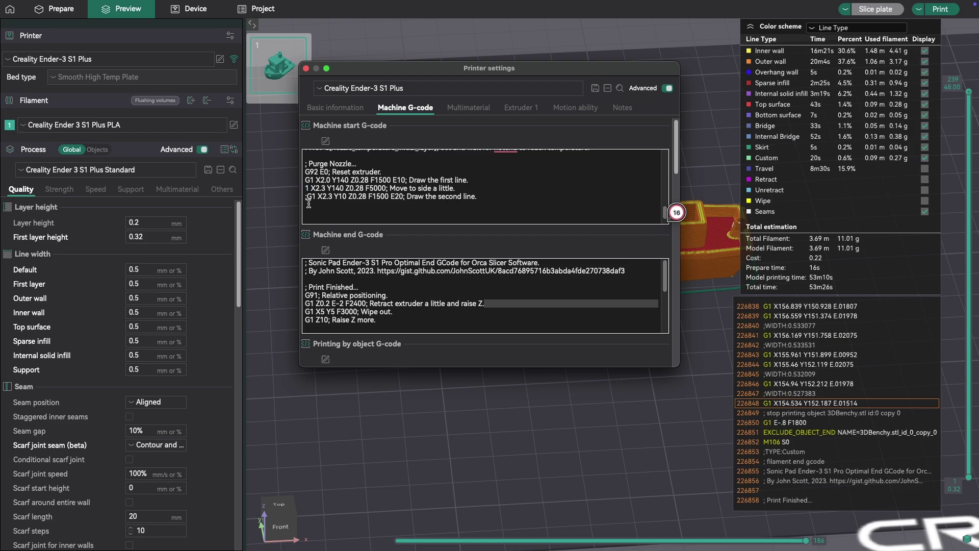
text(G)
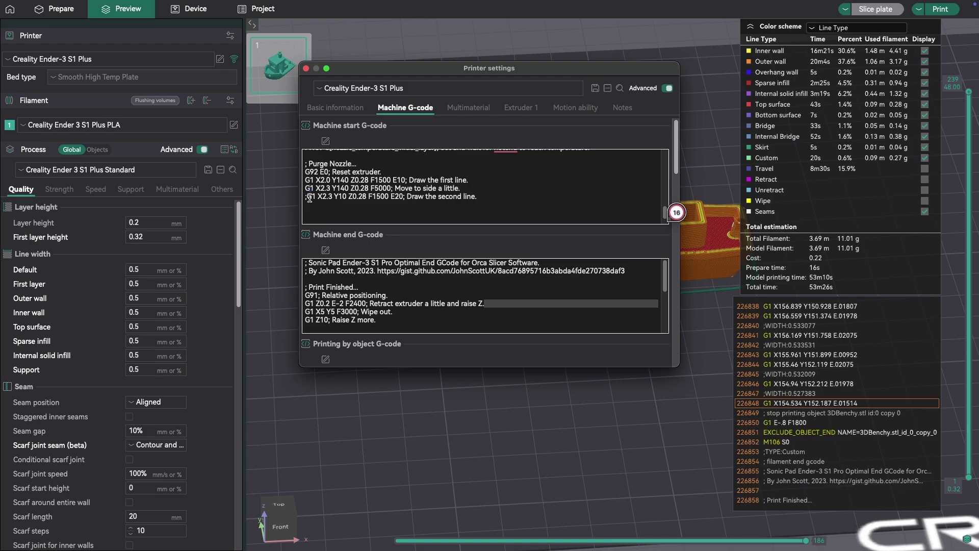
key(BackSpace)
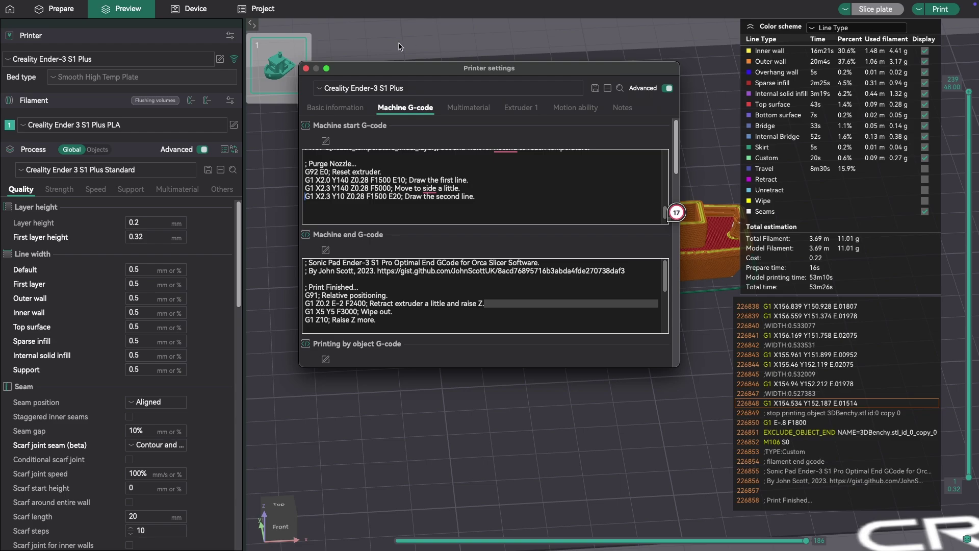
Close printer settings, re-slice, and zoom the preview to check the two-line purge (53m21s, 10.80 g)
click(306, 69)
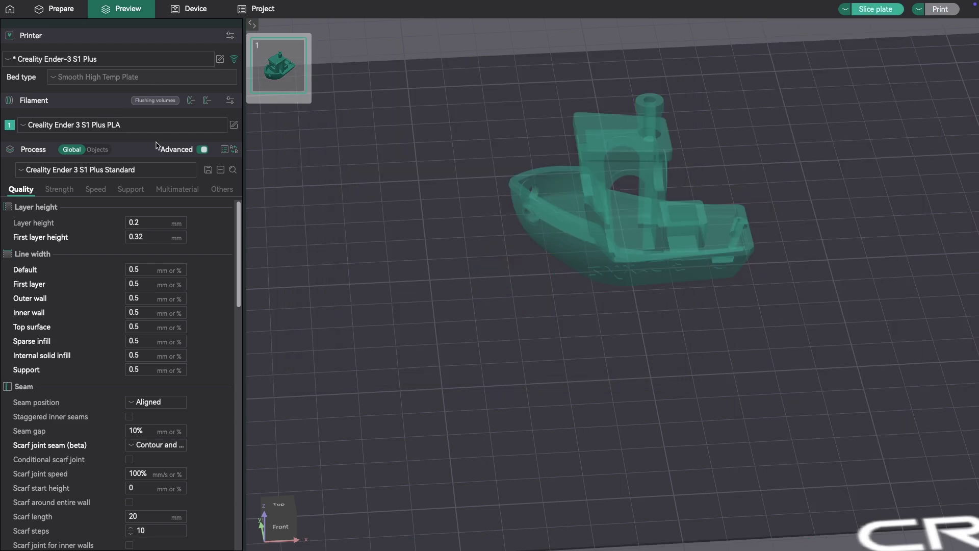
click(881, 9)
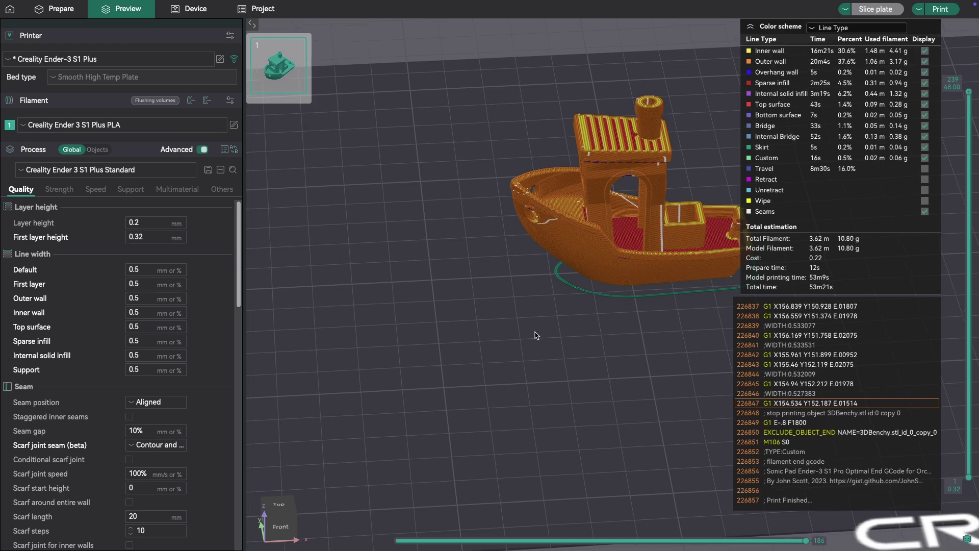
scroll(500, 332, down, 5)
scroll(503, 332, up, 3)
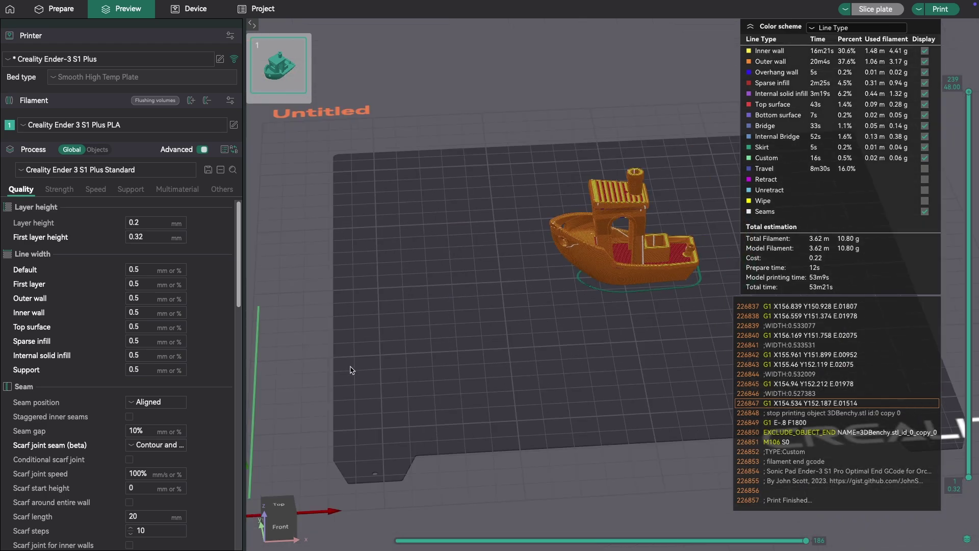
scroll(350, 369, down, 2)
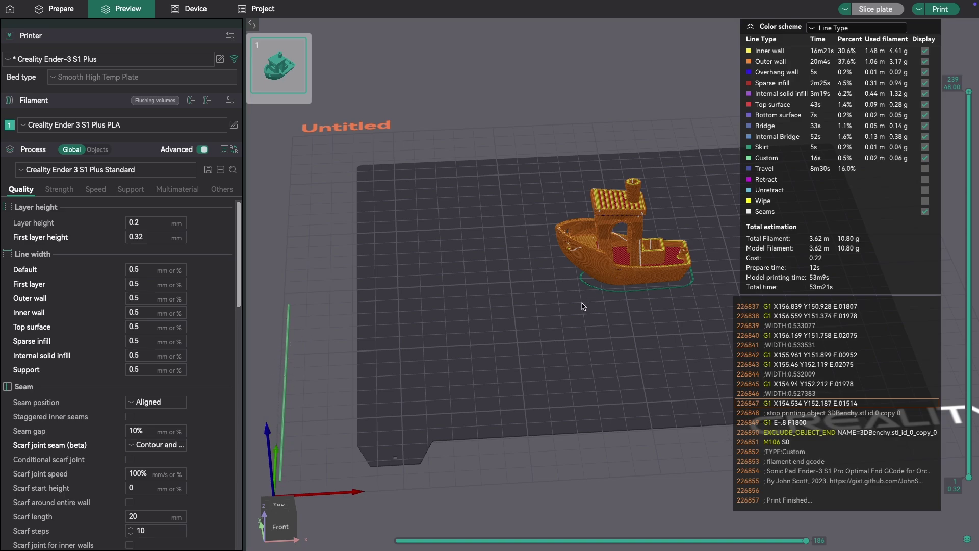
scroll(545, 292, down, 1)
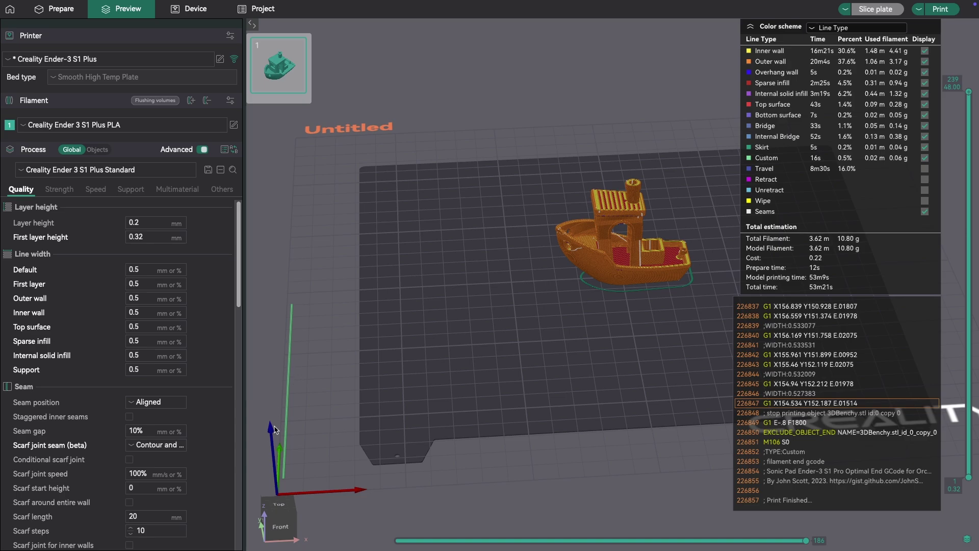
scroll(323, 407, up, 5)
scroll(324, 406, down, 5)
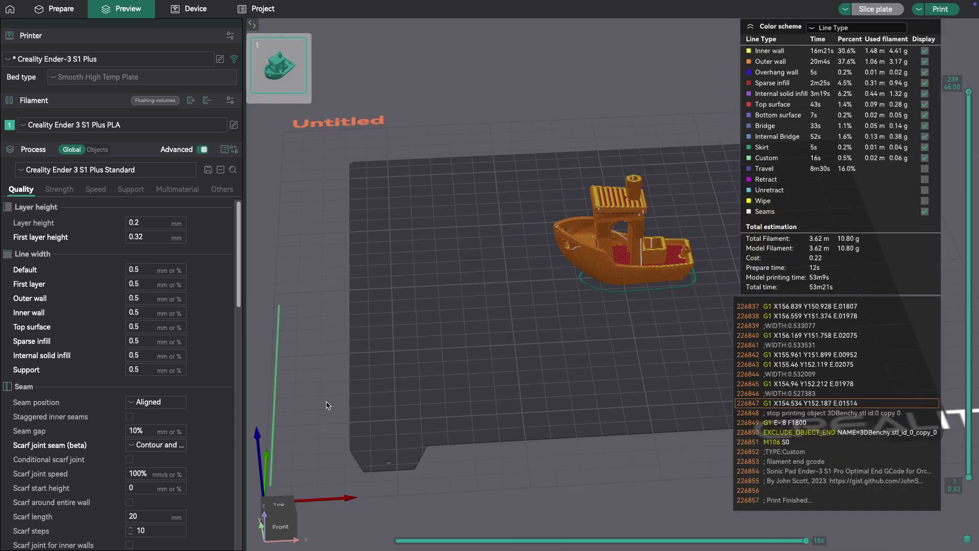
scroll(289, 401, down, 1)
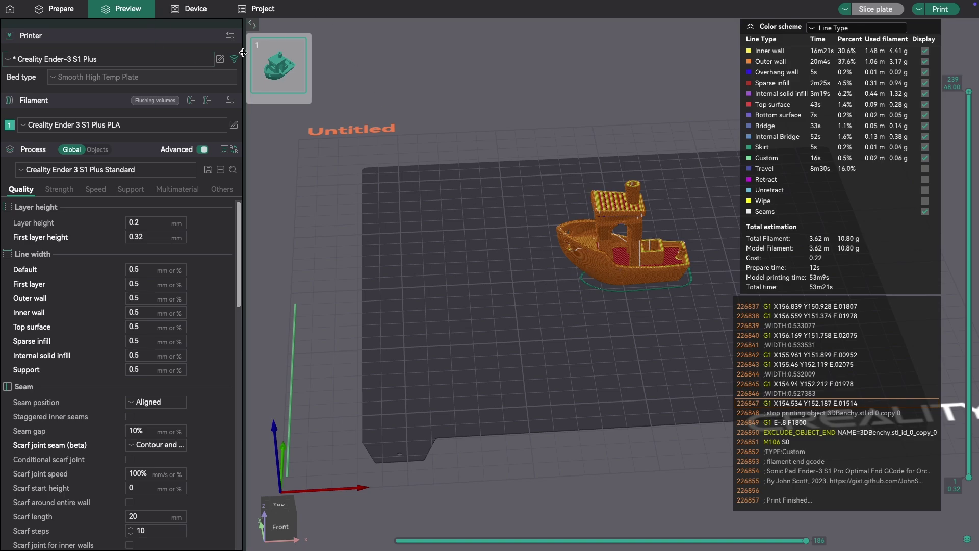
Comment out the four old purge lines in the machine start G-code with ';'
click(220, 59)
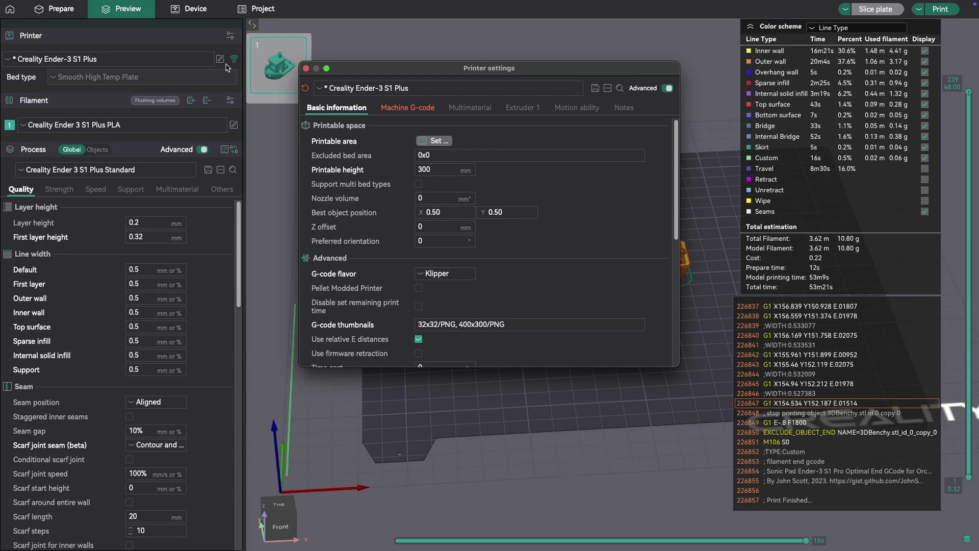
click(410, 108)
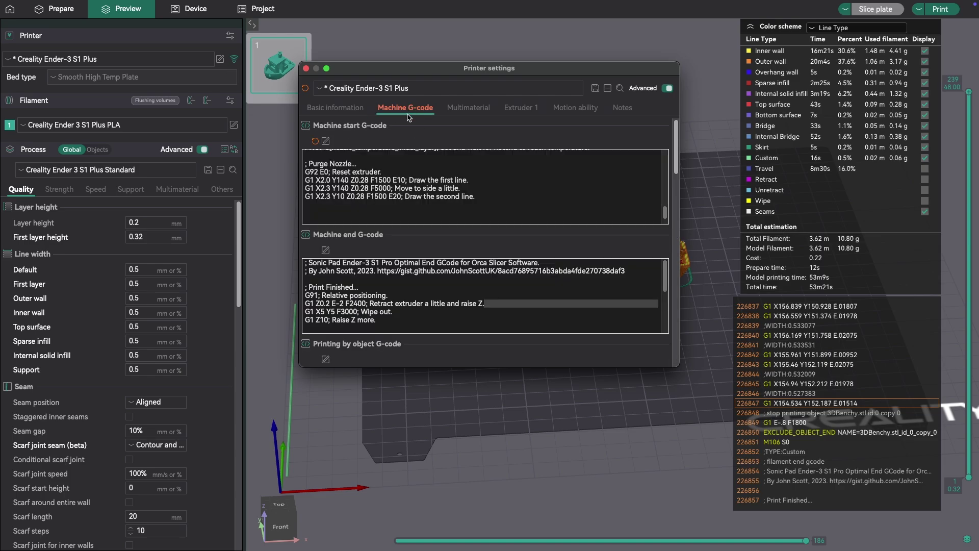
click(305, 171)
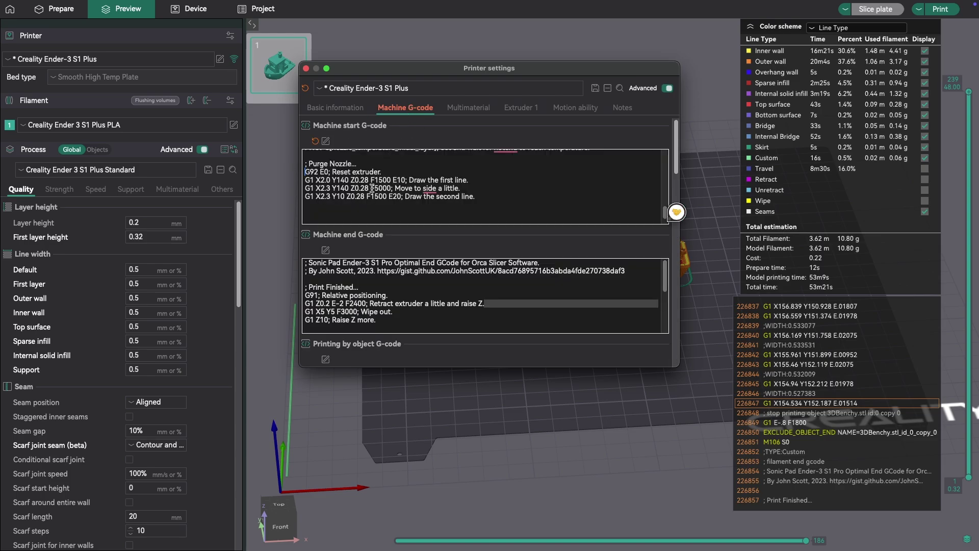
text(;)
click(305, 180)
text(;)
click(306, 188)
text(;)
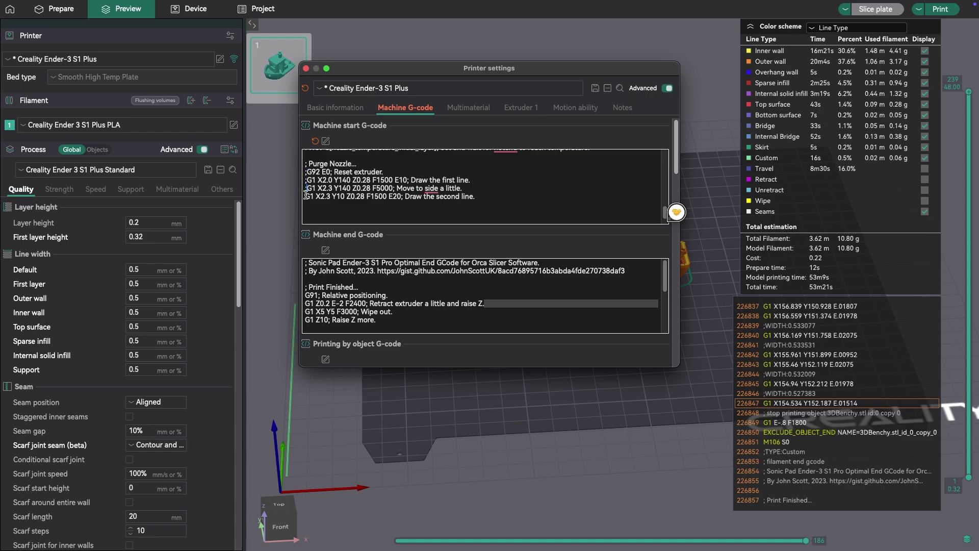
click(306, 196)
text(;)
Paste the adaptive purge G-code below them and save the Creality Ender-3 S1 Plus preset
click(323, 213)
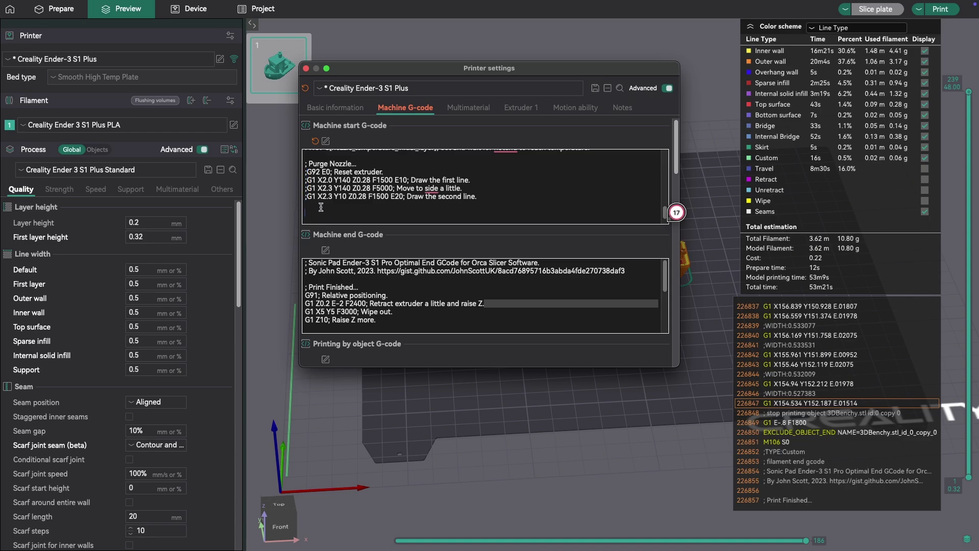
key(super+v)
scroll(414, 193, up, 5)
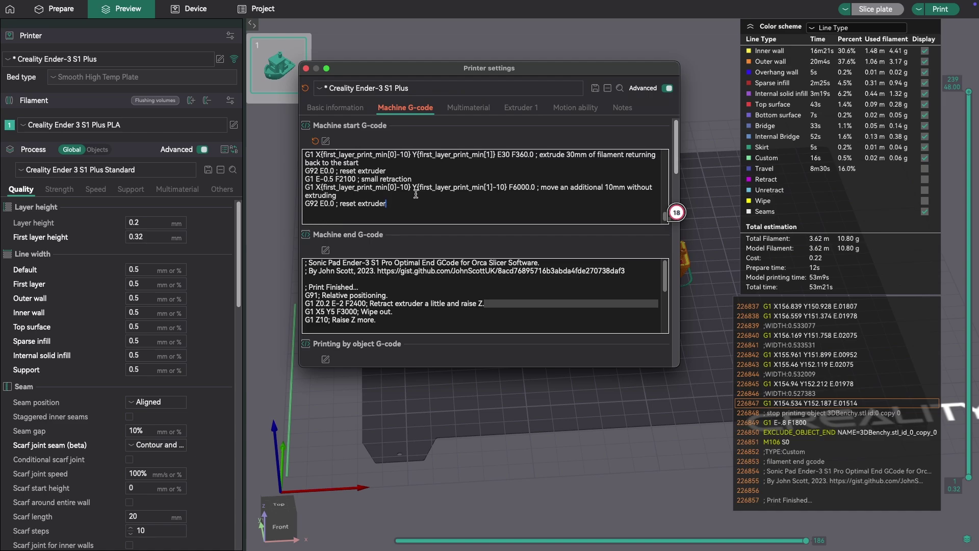
scroll(415, 194, up, 3)
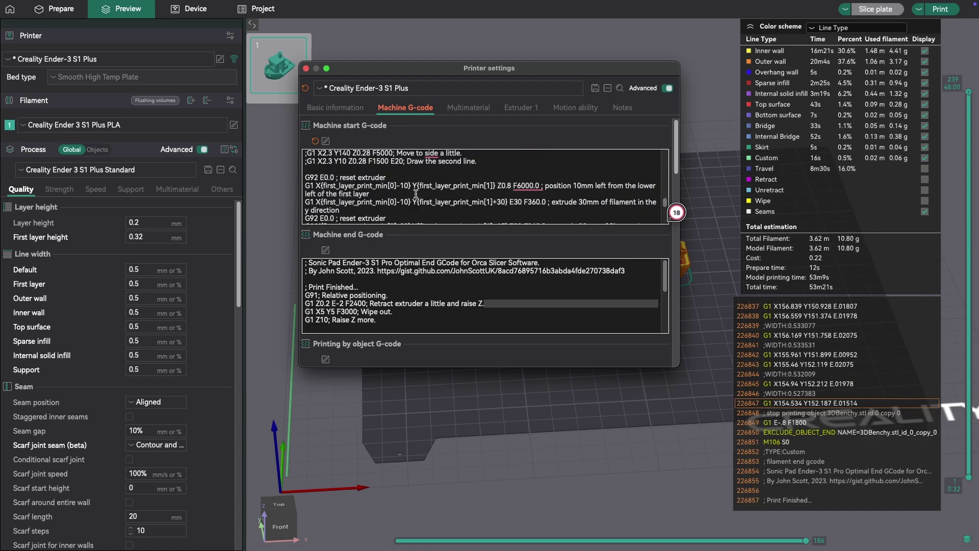
scroll(416, 193, down, 3)
scroll(416, 193, down, 5)
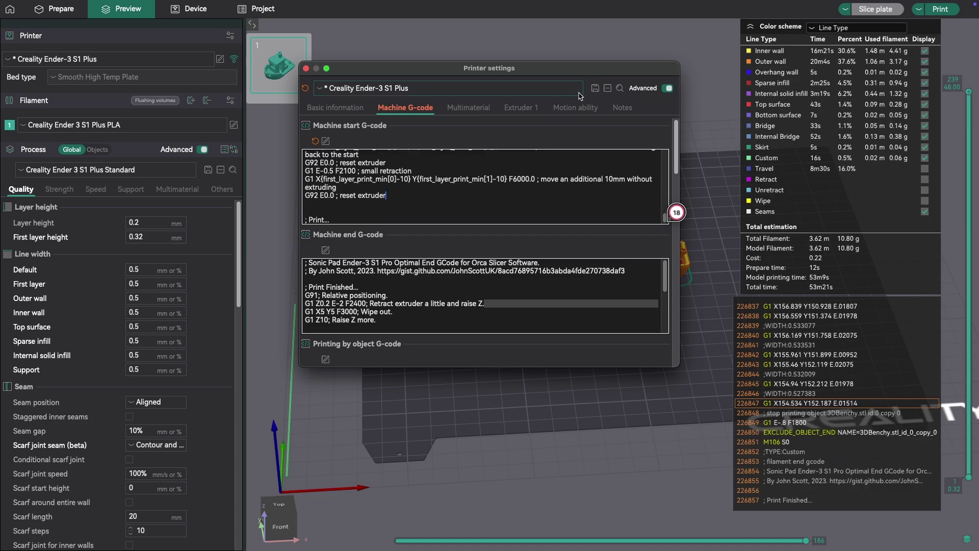
click(595, 88)
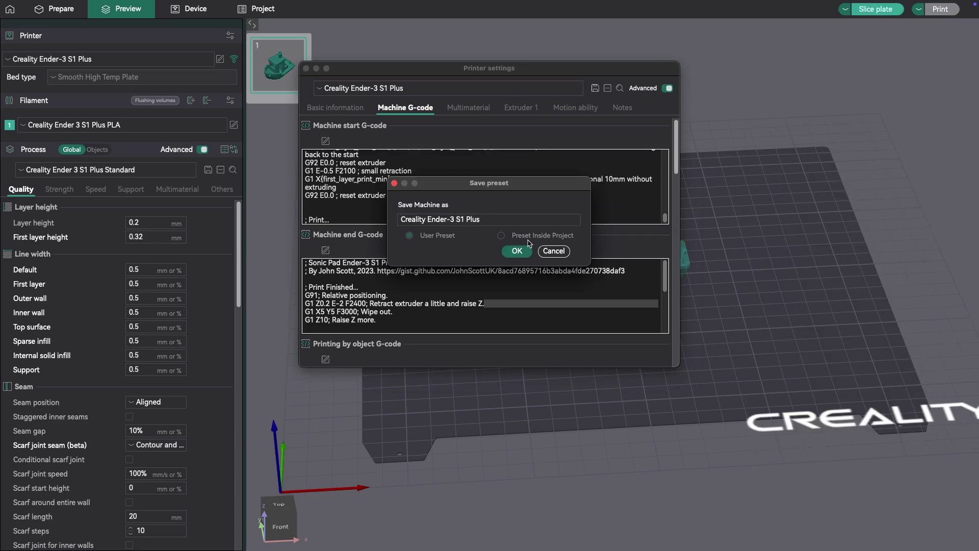
click(517, 251)
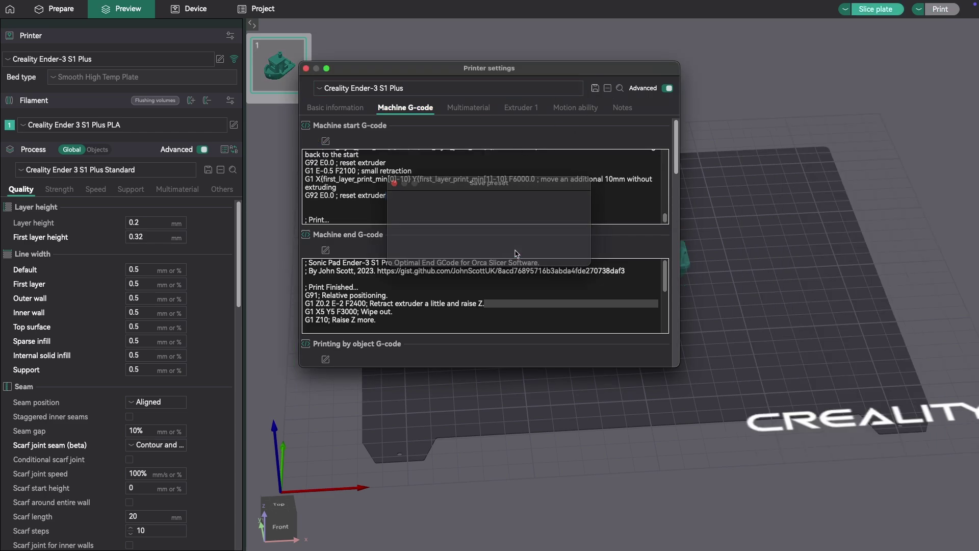
click(305, 68)
Slice the plate with the new start G-code, giving 53m26s and 11.01 g with the triangle purge
click(857, 7)
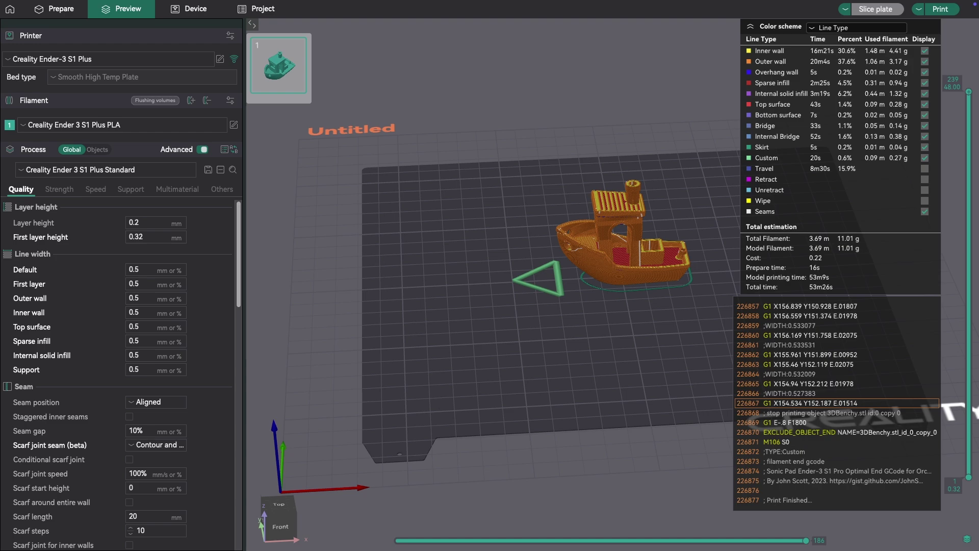
Copy 'max_extrude_cross_section' from the Klipper note in the Printables adaptive purge article
key(super+Tab)
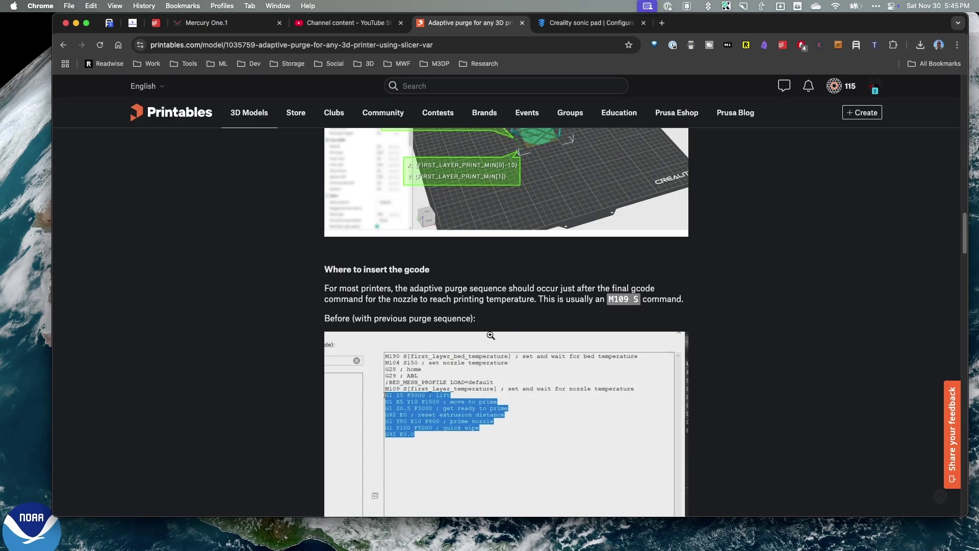
scroll(516, 324, down, 10)
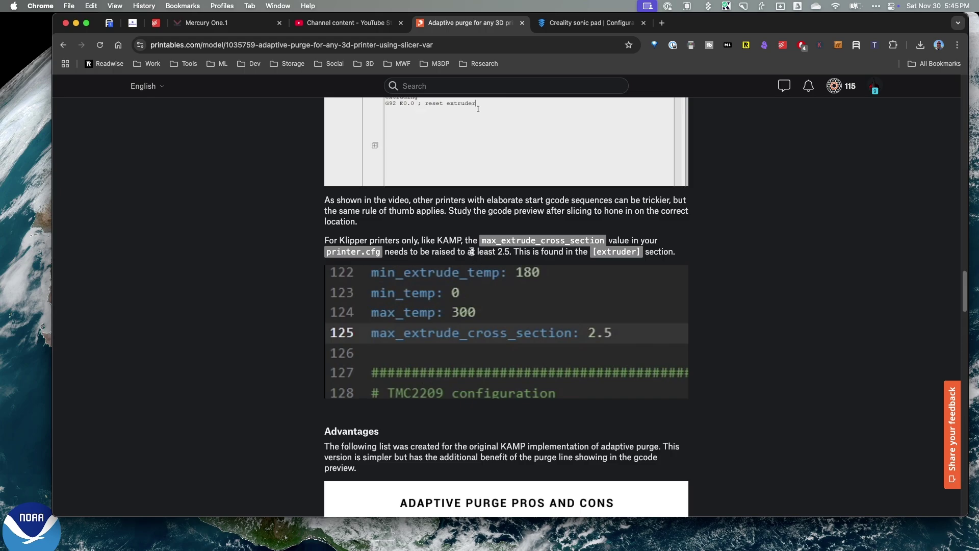
drag(482, 239, 605, 243)
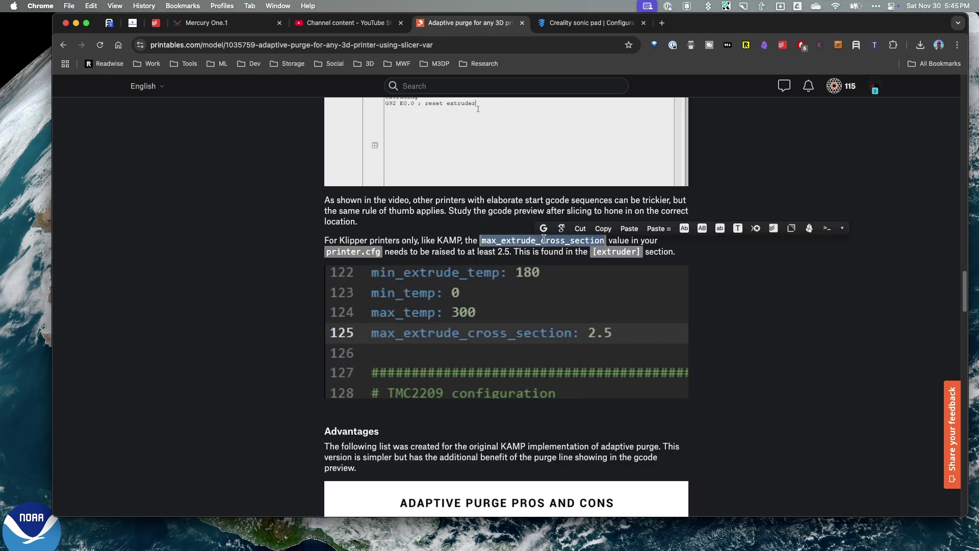
key(super+c)
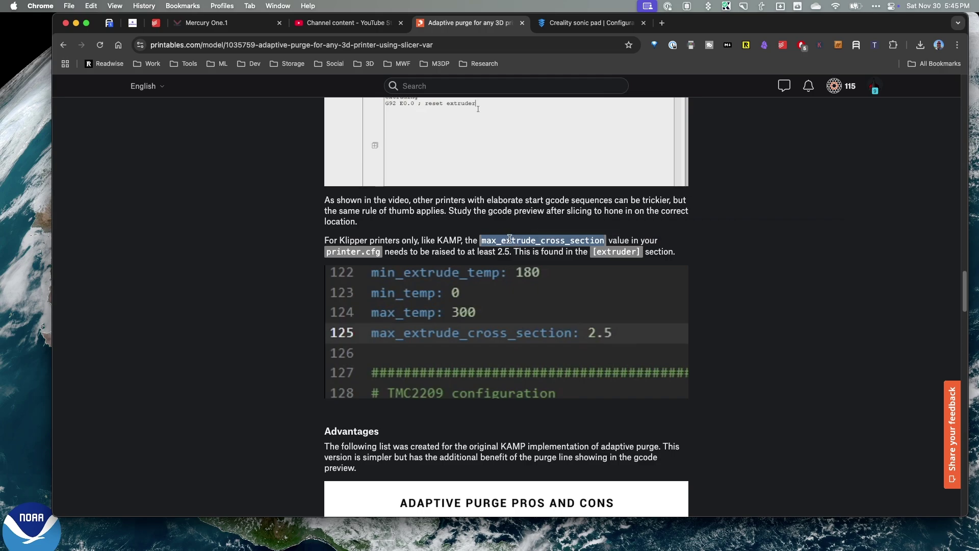
right_click(510, 240)
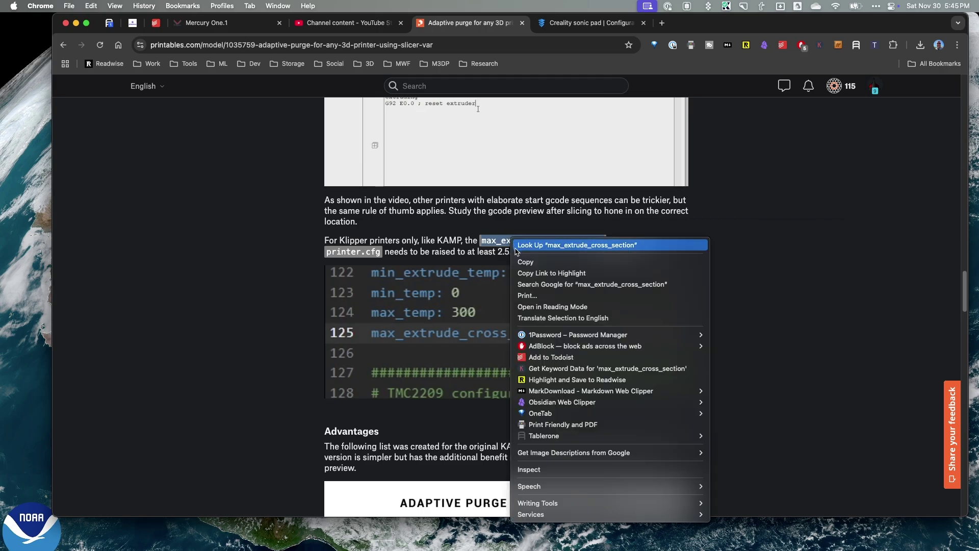
click(517, 260)
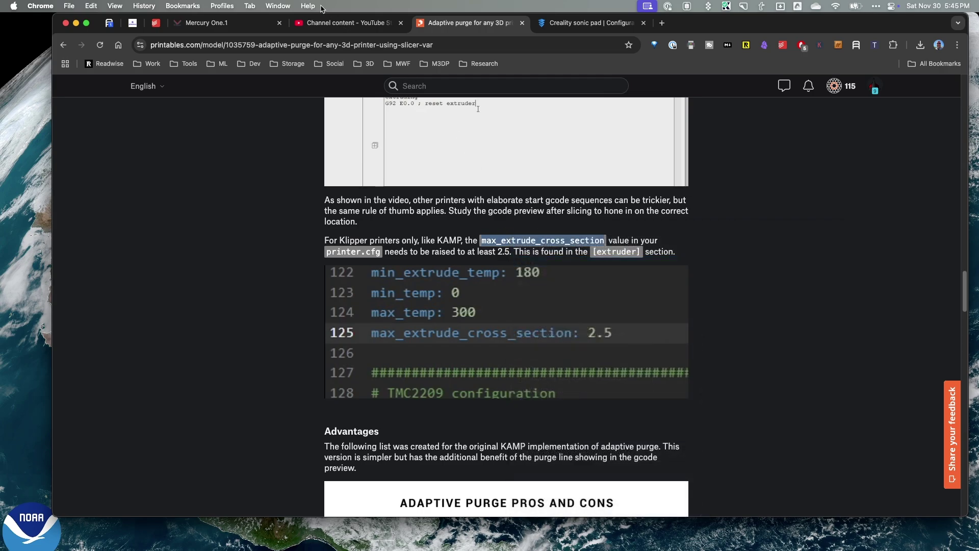
Add 'max_extrude_cross_section: 2.5' below max_temp: 265 in printer.cfg, then save and restart Klipper
click(572, 29)
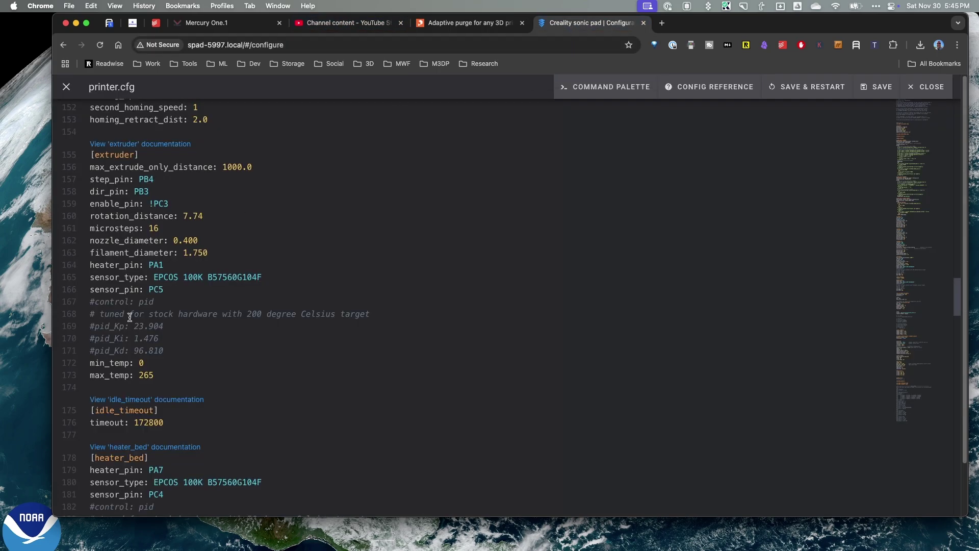
scroll(115, 357, down, 2)
scroll(122, 331, up, 4)
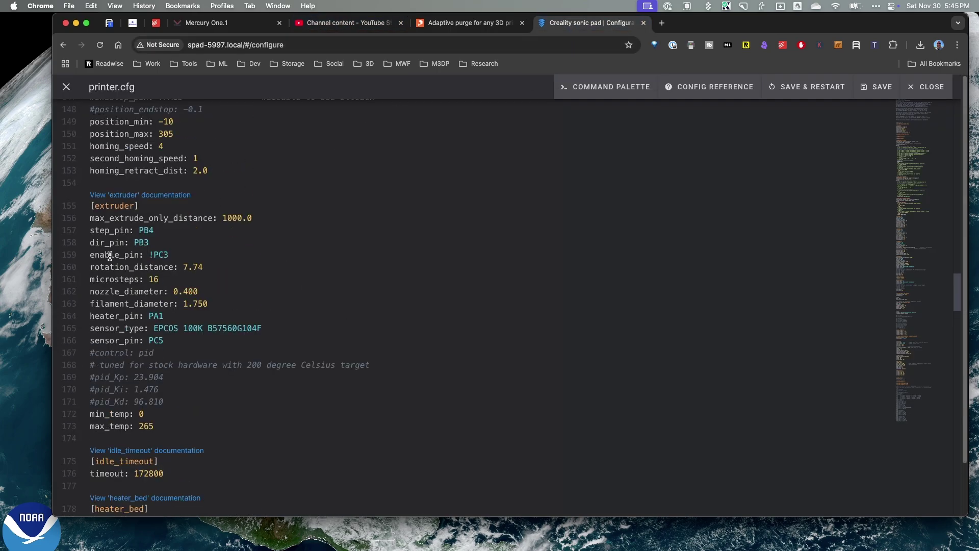
scroll(108, 398, down, 1)
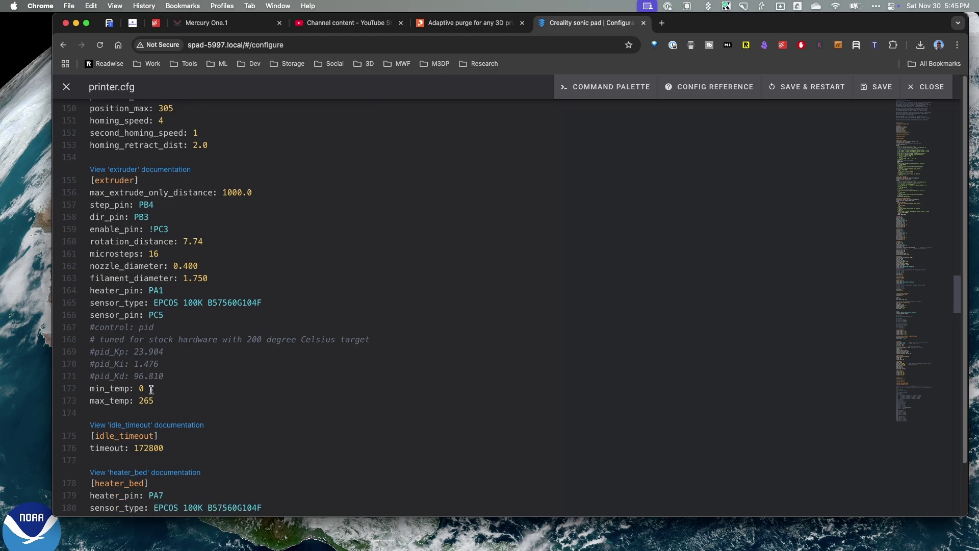
click(167, 399)
key(Return)
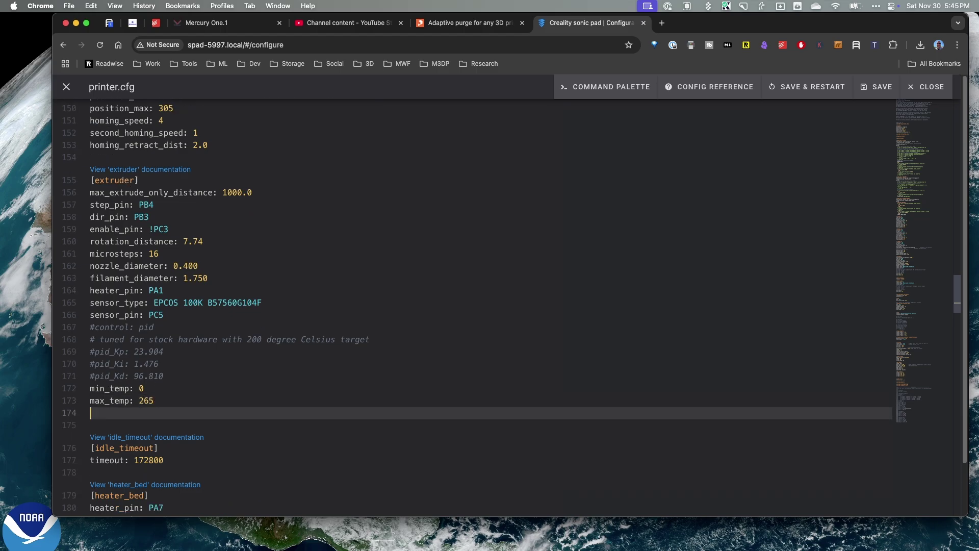
text(max_extrude_cross_section: 2.5)
click(814, 87)
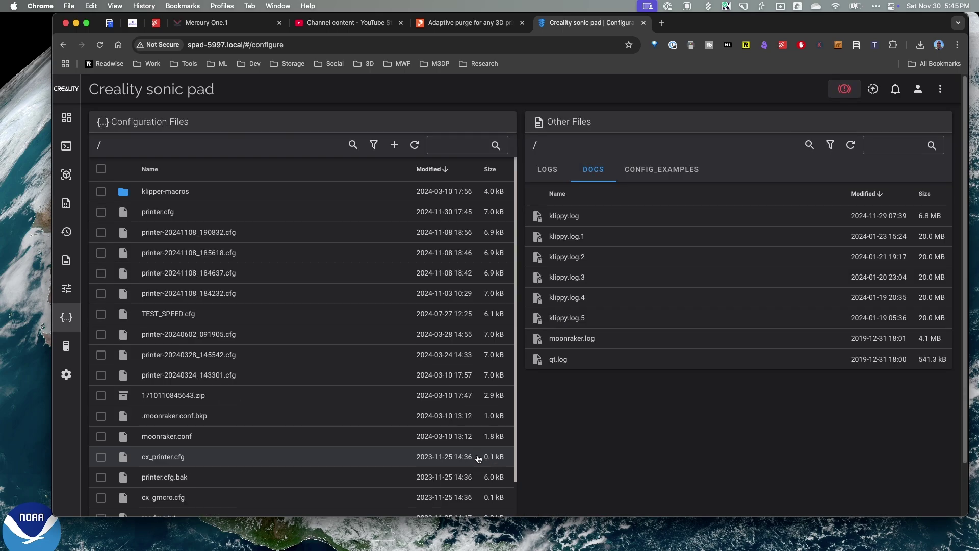
click(66, 117)
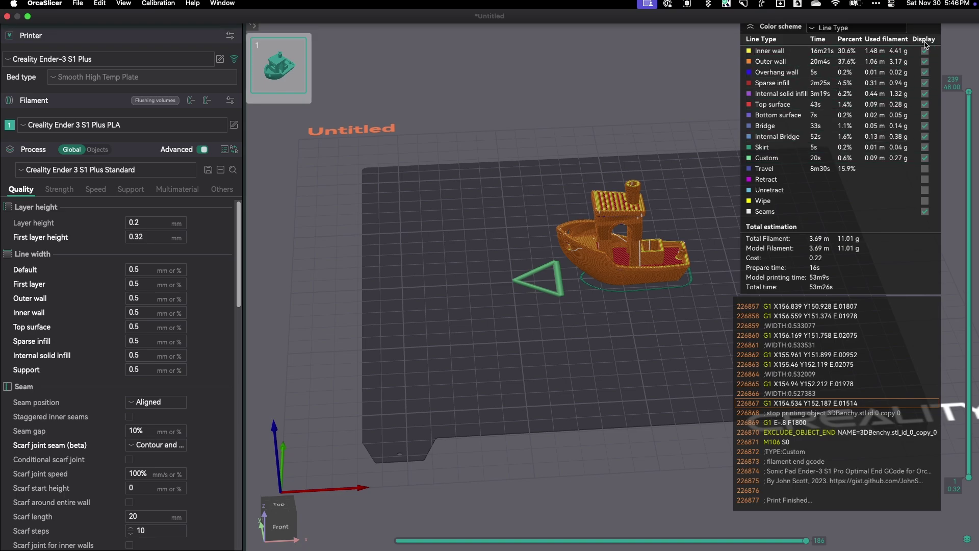
Upload the sliced 3DBenchy G-code to the Sonic Pad printer host
mouse_move(961, 6)
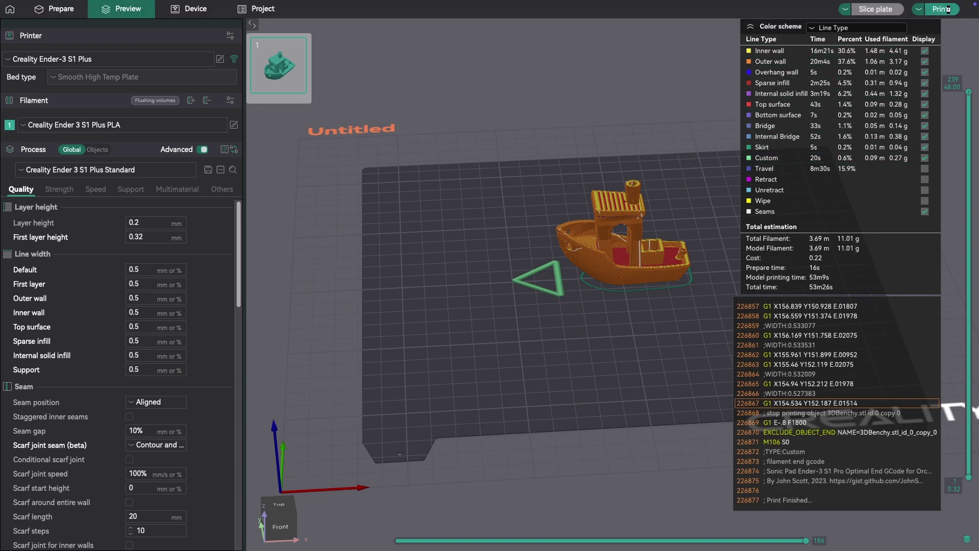
click(940, 9)
click(510, 305)
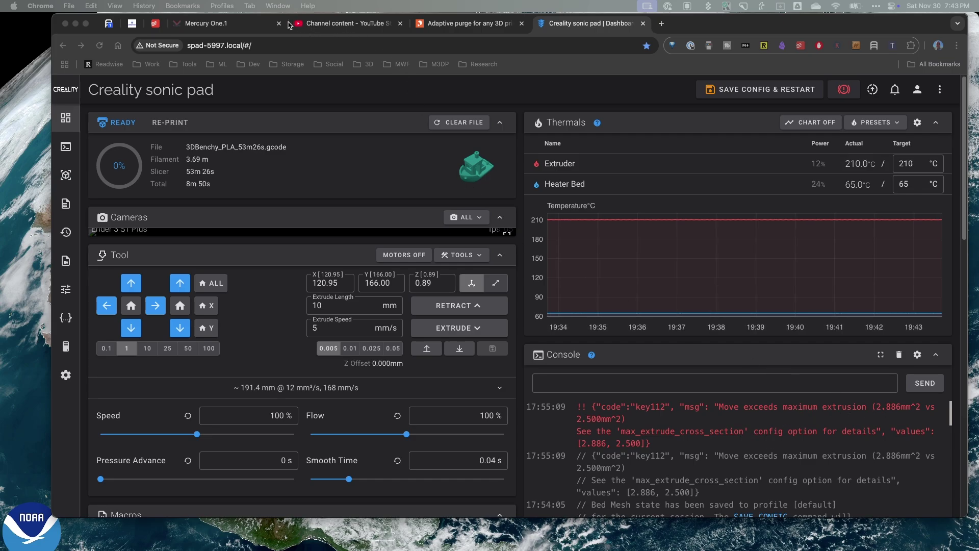
Change max_extrude_cross_section from 2.5 to 4 in printer.cfg, then save and restart Klipper
click(65, 316)
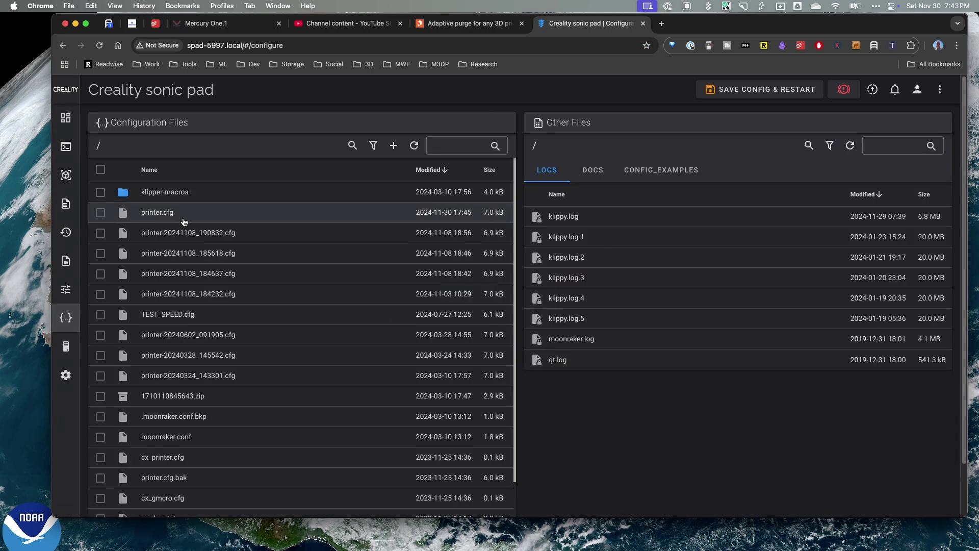
click(160, 213)
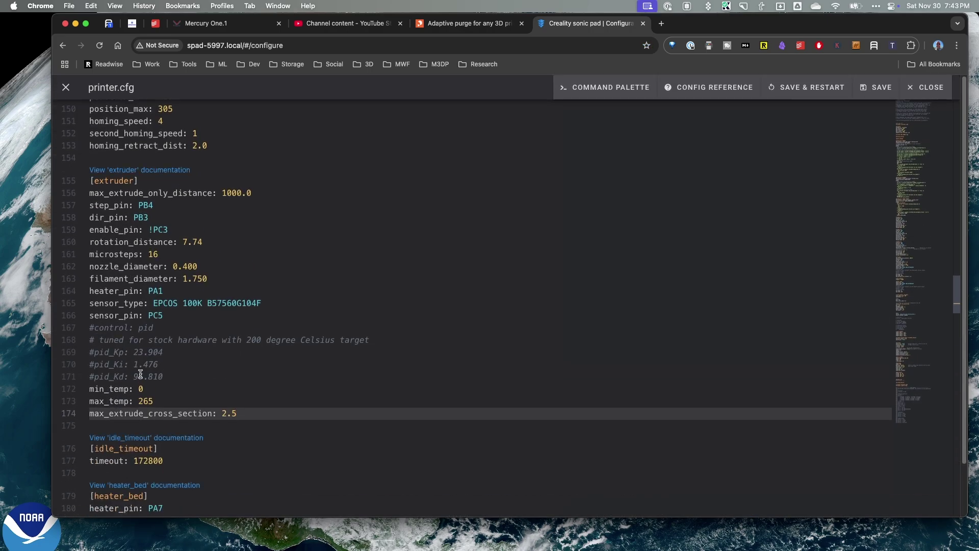
key(BackSpace)
key(BackSpace)
key(BackSpace)
text(4)
click(828, 87)
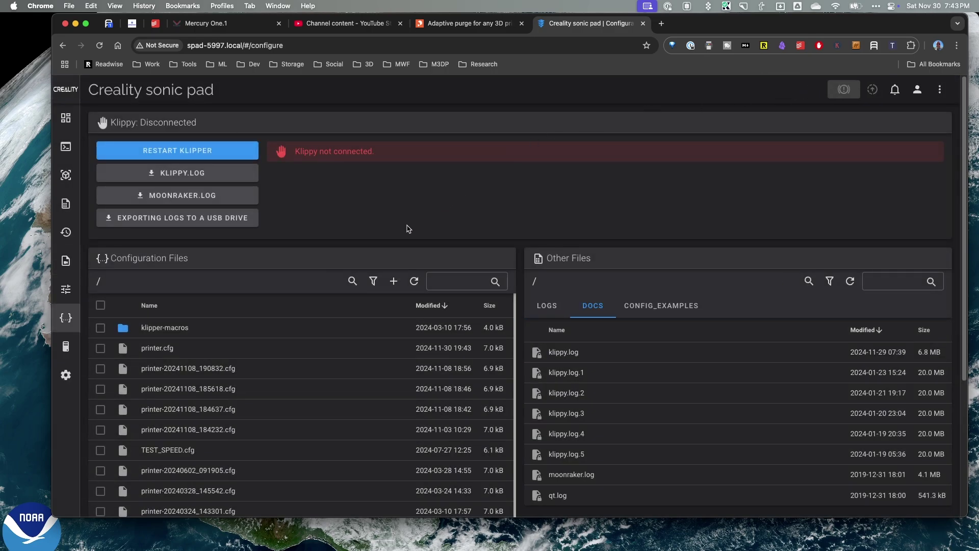